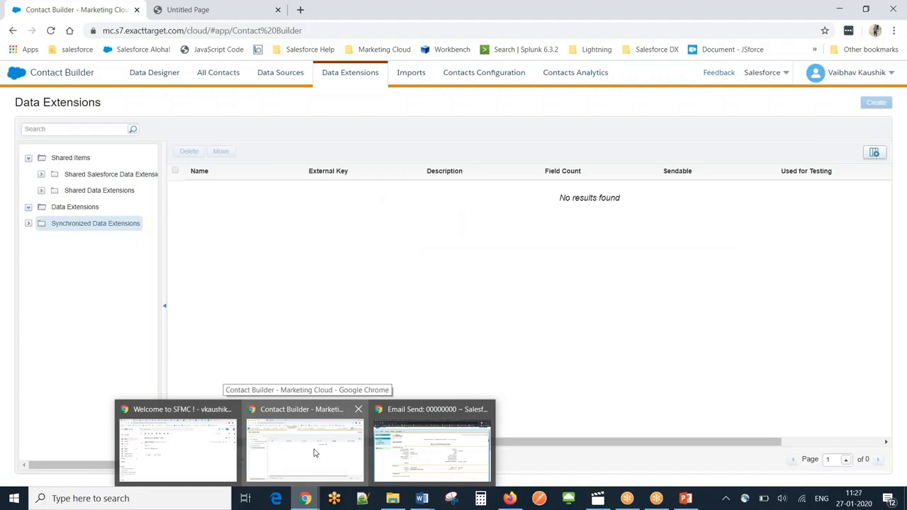
Switch to the Salesforce browser window that shows the Email Send record
{"action": "left_click", "coordinate": [304, 499]}
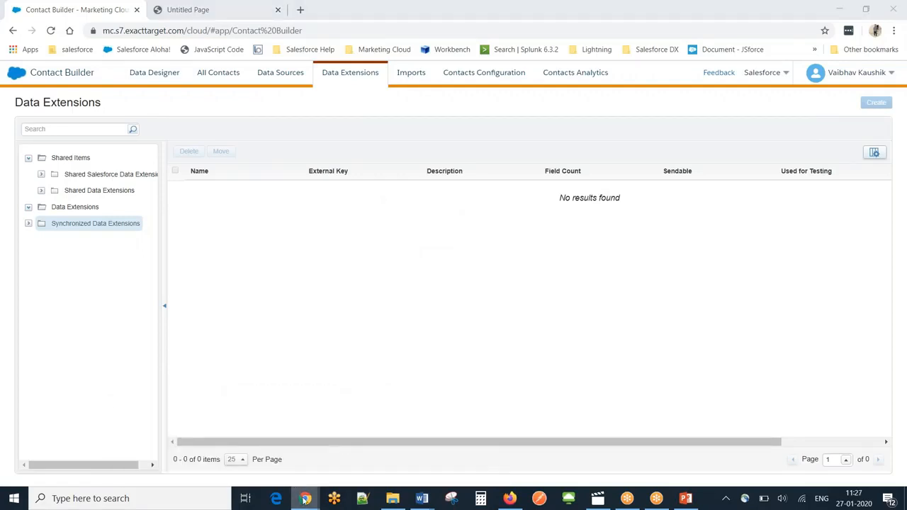
{"action": "left_click", "coordinate": [408, 426]}
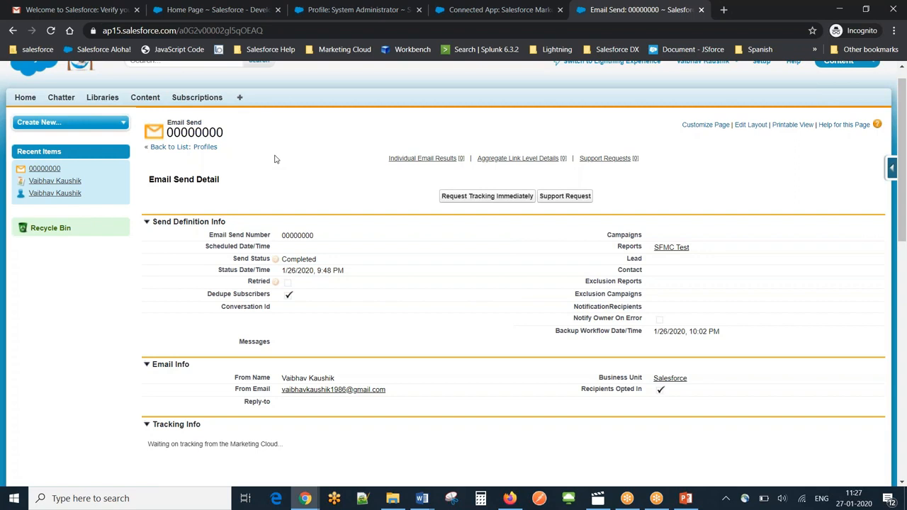
{"action": "left_click", "coordinate": [894, 22]}
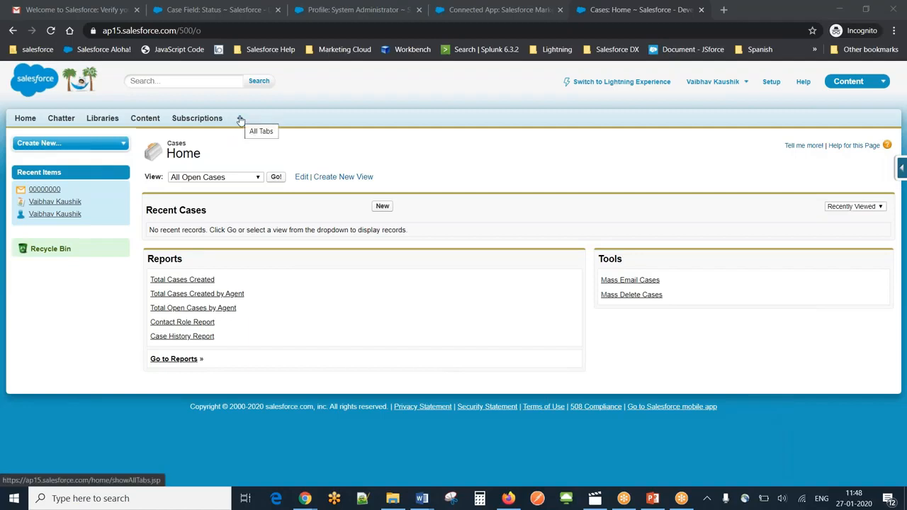
Start a new case and fill in its contact name by looking up the matching contact
{"action": "left_click", "coordinate": [382, 206]}
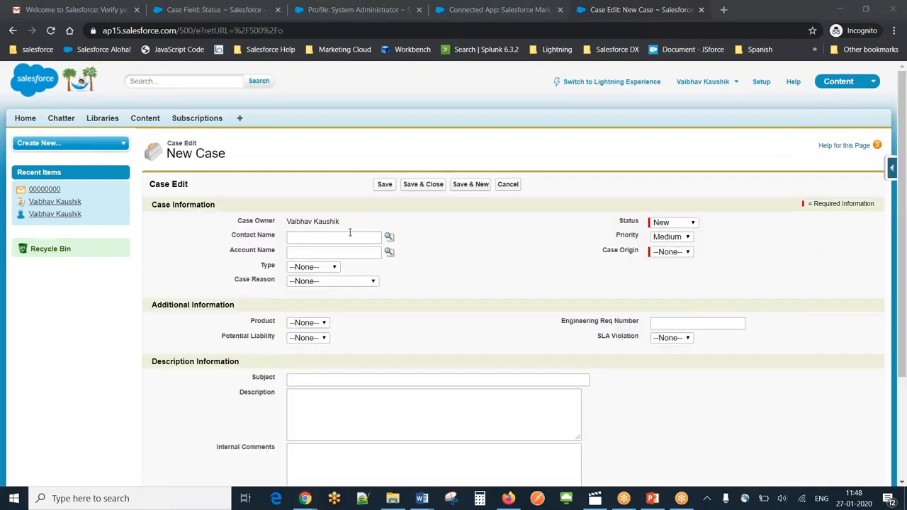
{"action": "left_click", "coordinate": [349, 236]}
{"action": "type", "text": "va"}
{"action": "left_click", "coordinate": [389, 237]}
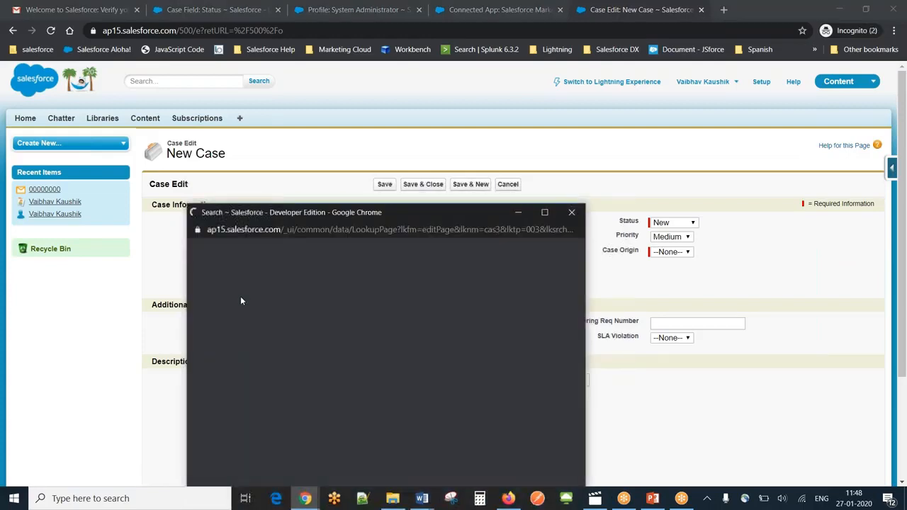
{"action": "left_click", "coordinate": [223, 362]}
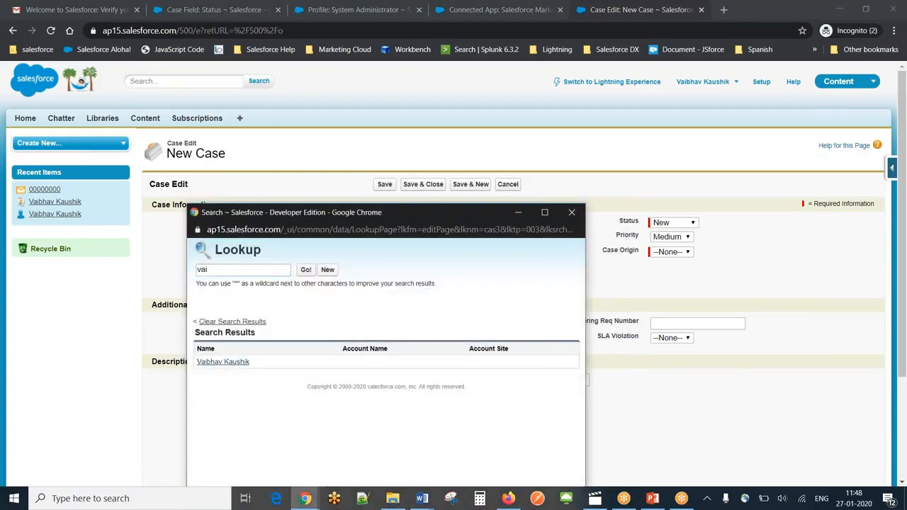
Set the new case's Type to Other and its Case Reason to Feedback
{"action": "left_click", "coordinate": [330, 266]}
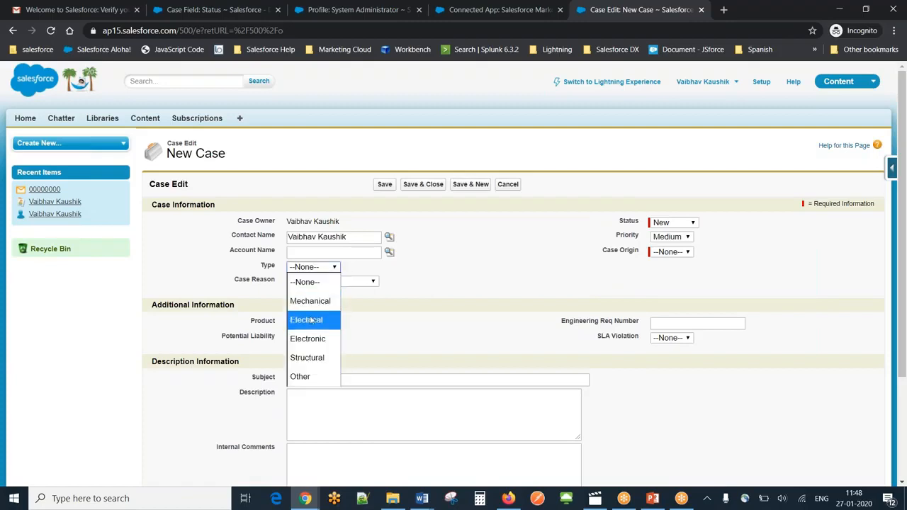
{"action": "left_click", "coordinate": [311, 376]}
{"action": "left_click", "coordinate": [363, 283]}
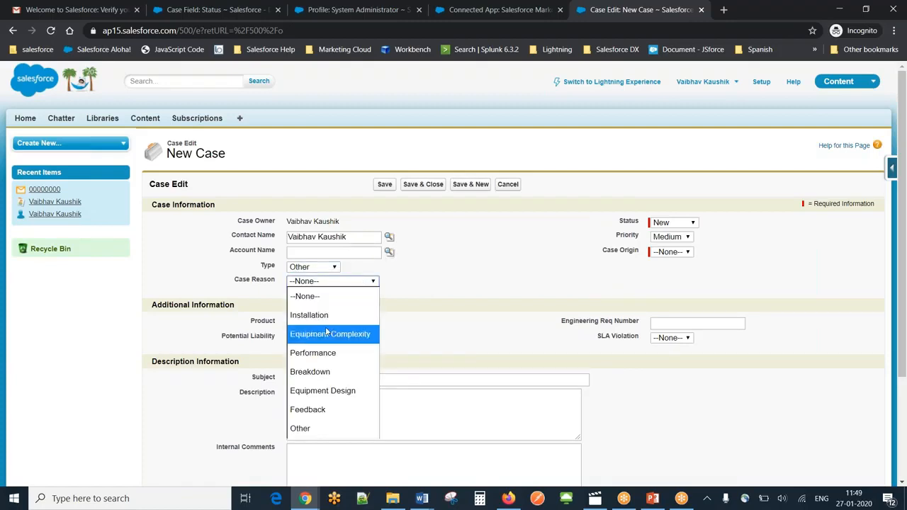
{"action": "left_click", "coordinate": [309, 411]}
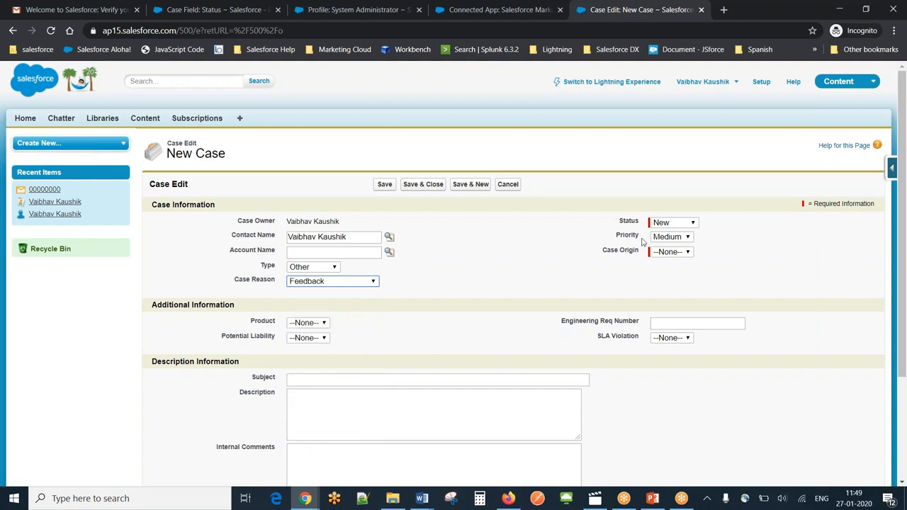
Keep the case's Status as New and set its Case Origin to Web
{"action": "left_click", "coordinate": [688, 222]}
{"action": "left_click", "coordinate": [689, 222]}
{"action": "left_click", "coordinate": [684, 252]}
{"action": "left_click", "coordinate": [670, 320]}
{"action": "left_click", "coordinate": [669, 323]}
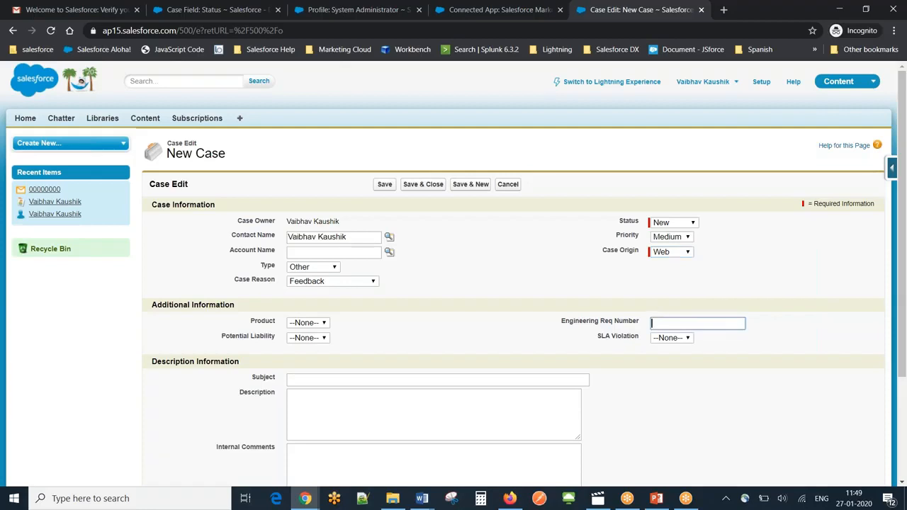
Enter "I am facing some issue" as the case's subject
{"action": "scroll", "coordinate": [904, 206], "scroll_direction": "down", "scroll_amount": 3}
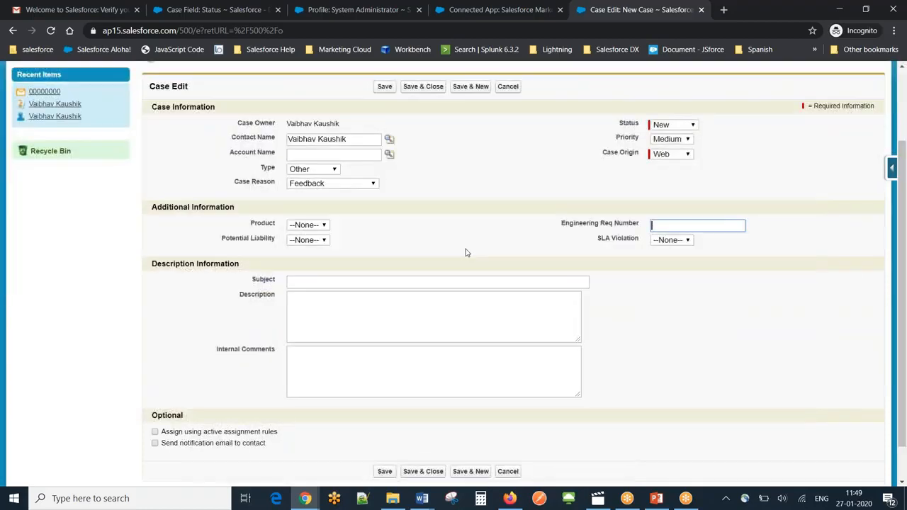
{"action": "left_click", "coordinate": [367, 284]}
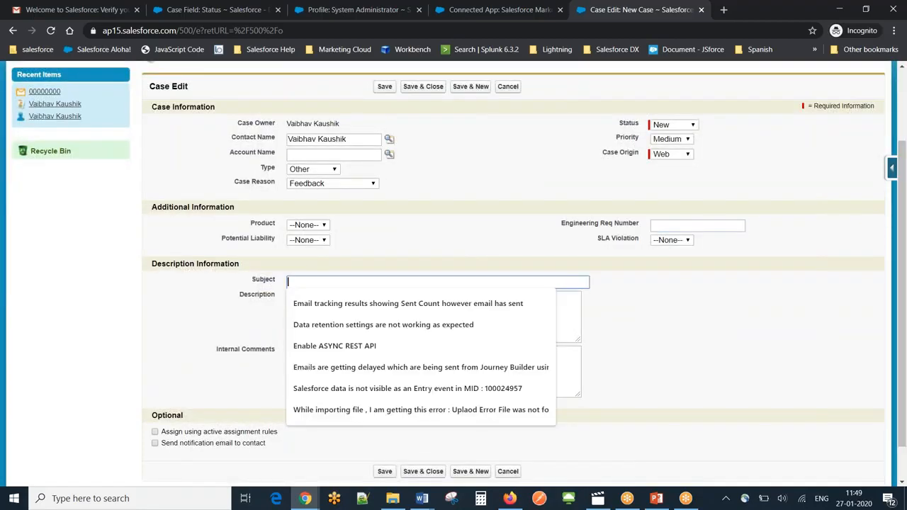
{"action": "type", "text": "I am facing some issu"}
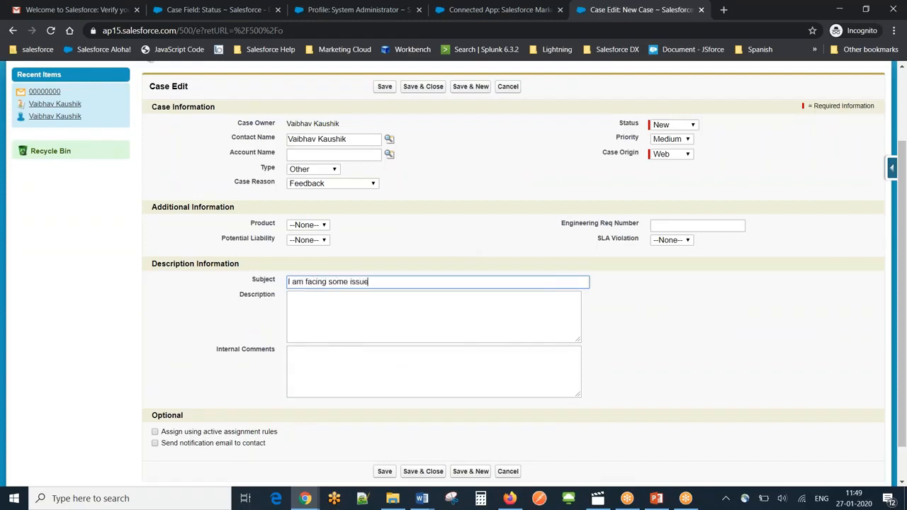
{"action": "type", "text": "e"}
Copy the subject text into the case's description and save the case
{"action": "triple_click", "coordinate": [362, 281]}
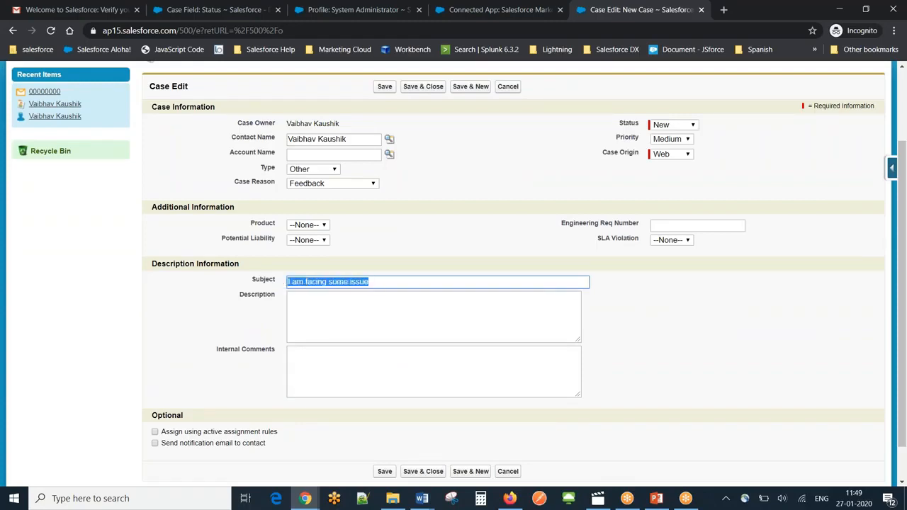
{"action": "key", "text": "ctrl+c"}
{"action": "left_click", "coordinate": [358, 307]}
{"action": "key", "text": "ctrl+v"}
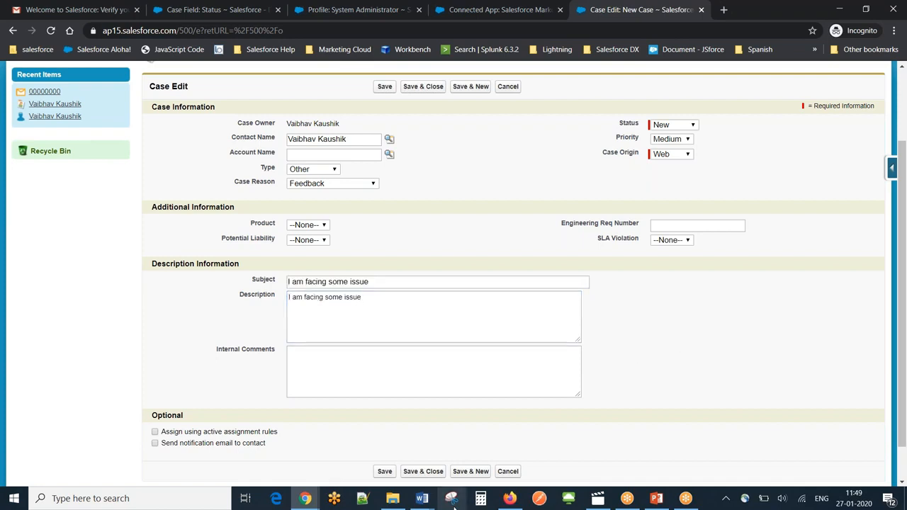
{"action": "left_click", "coordinate": [385, 471]}
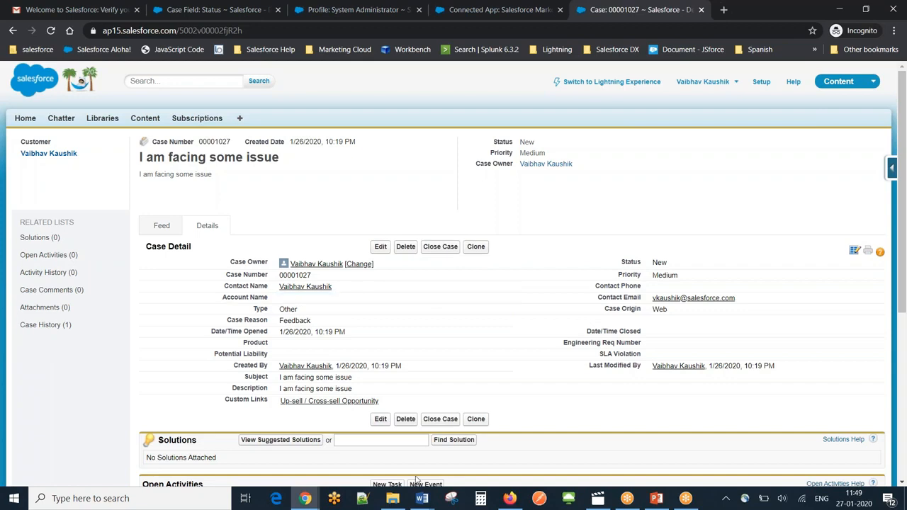
Switch to the Marketing Cloud window and create a new journey from scratch in Journey Builder
{"action": "mouse_move", "coordinate": [312, 500]}
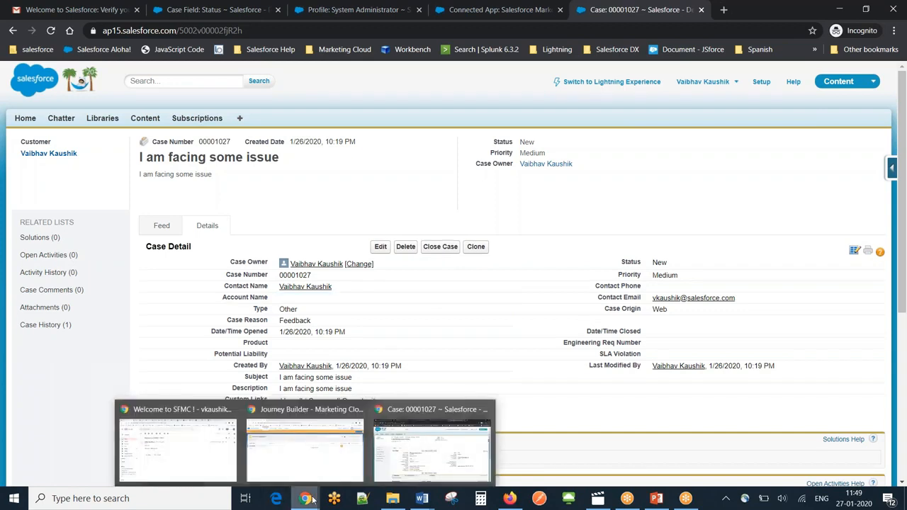
{"action": "left_click", "coordinate": [303, 461]}
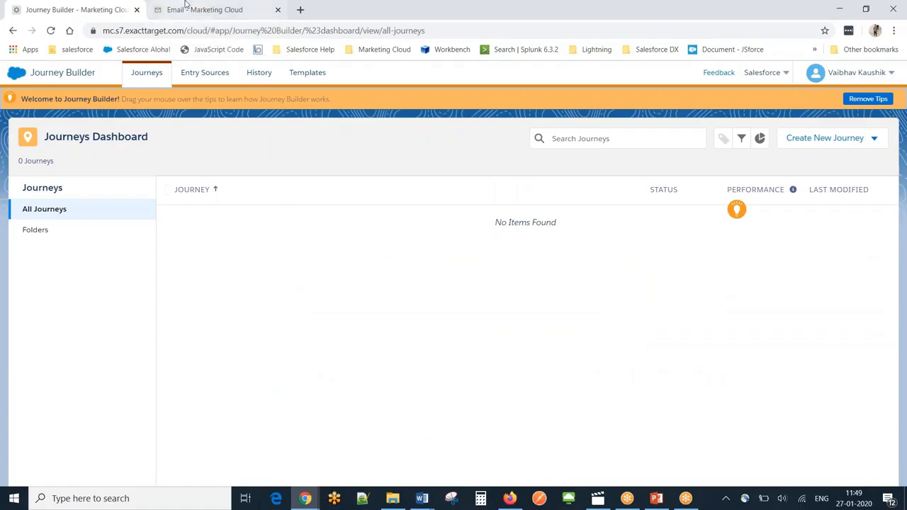
{"action": "mouse_move", "coordinate": [14, 80]}
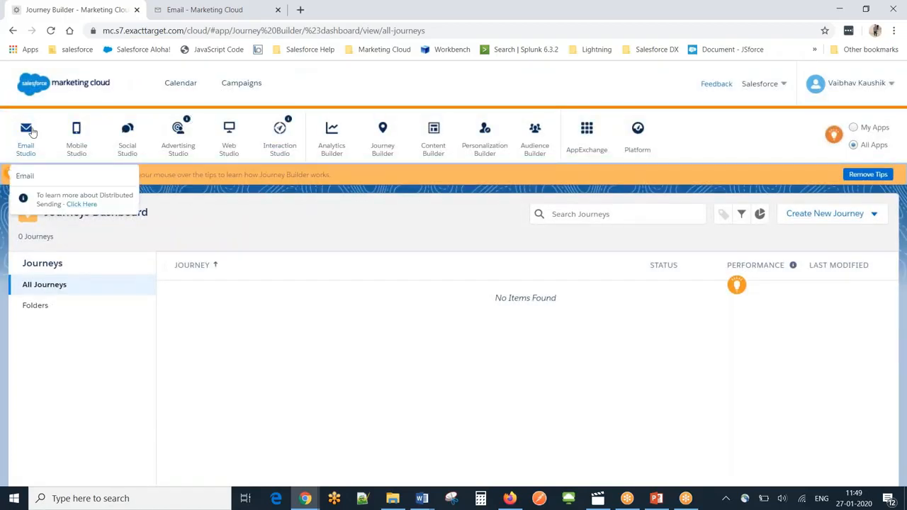
{"action": "mouse_move", "coordinate": [378, 150]}
{"action": "left_click", "coordinate": [397, 196]}
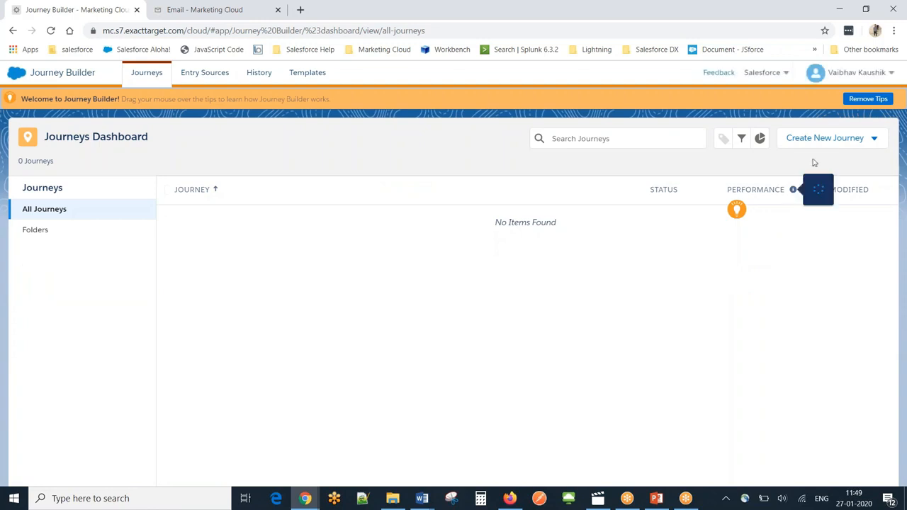
{"action": "left_click", "coordinate": [846, 140]}
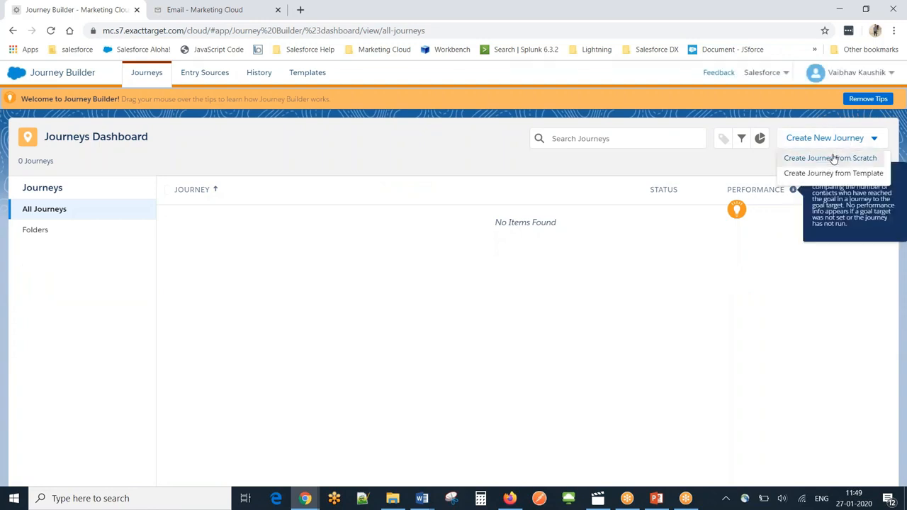
{"action": "left_click", "coordinate": [834, 157]}
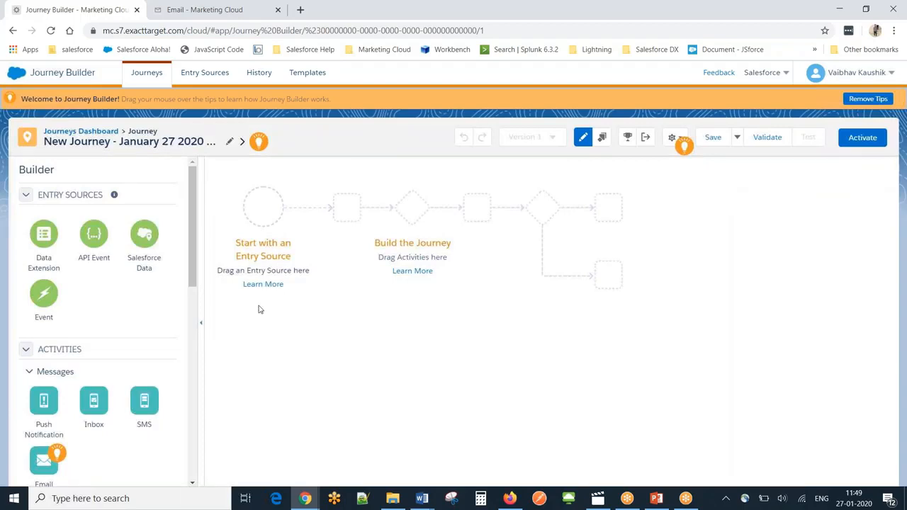
Place a Salesforce Data entry source at the journey's start and define it with the Salesforce Data event
{"action": "mouse_move", "coordinate": [142, 238]}
{"action": "left_mouse_down"}
{"action": "mouse_move", "coordinate": [149, 232]}
{"action": "mouse_move", "coordinate": [144, 243]}
{"action": "left_mouse_up"}
{"action": "left_click_drag", "start_coordinate": [144, 242], "coordinate": [262, 208]}
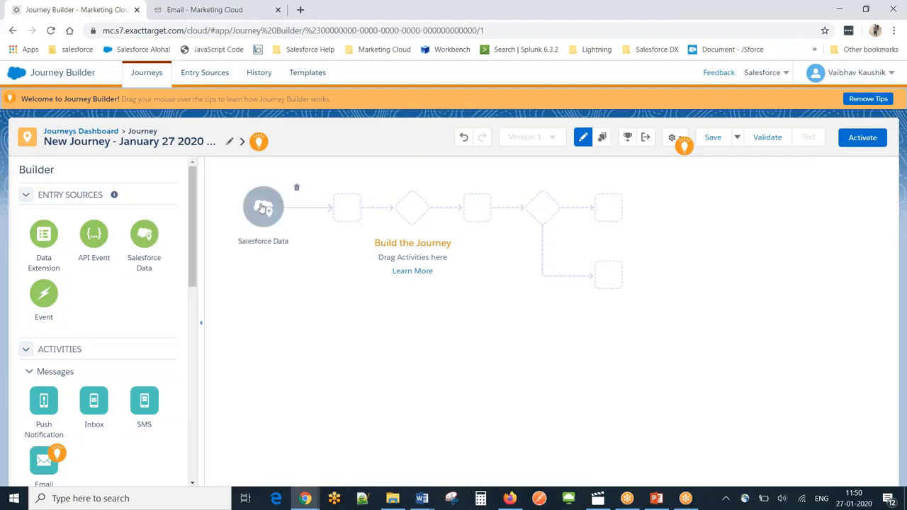
{"action": "left_click", "coordinate": [262, 207]}
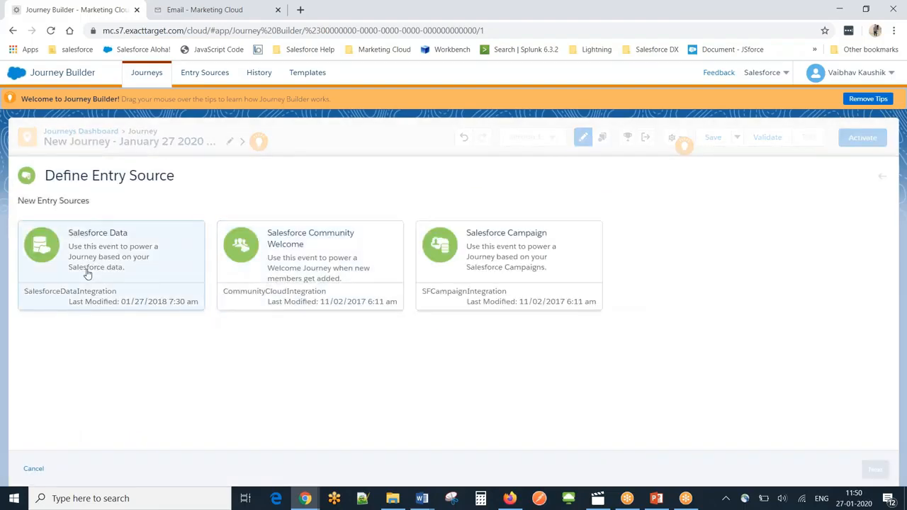
{"action": "left_click", "coordinate": [86, 273]}
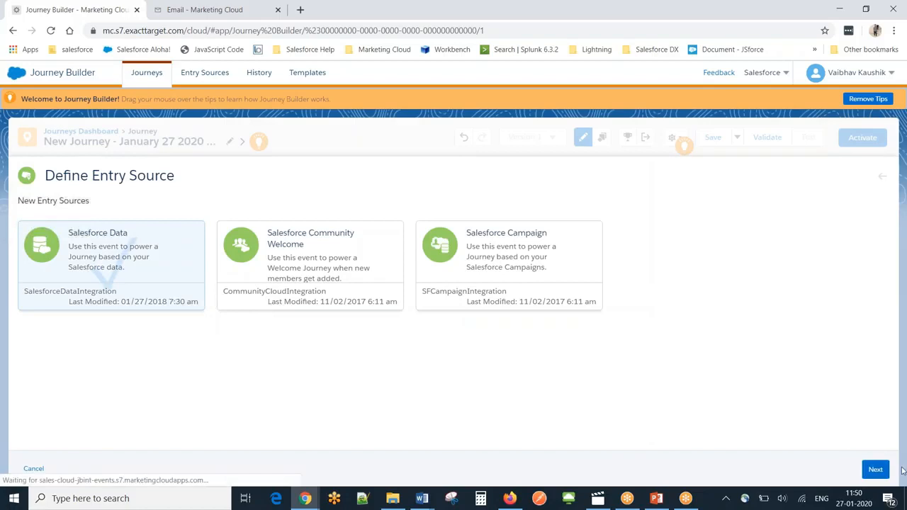
{"action": "left_click", "coordinate": [876, 470]}
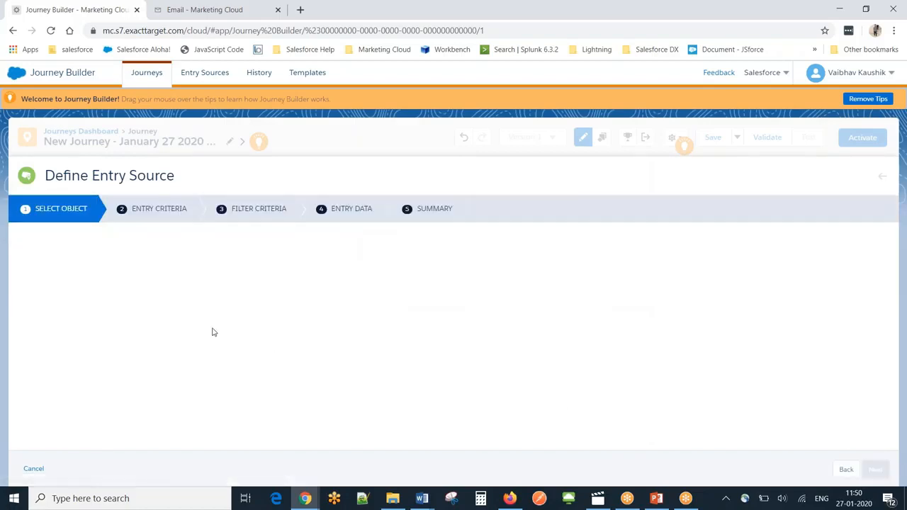
{"action": "left_click", "coordinate": [900, 24]}
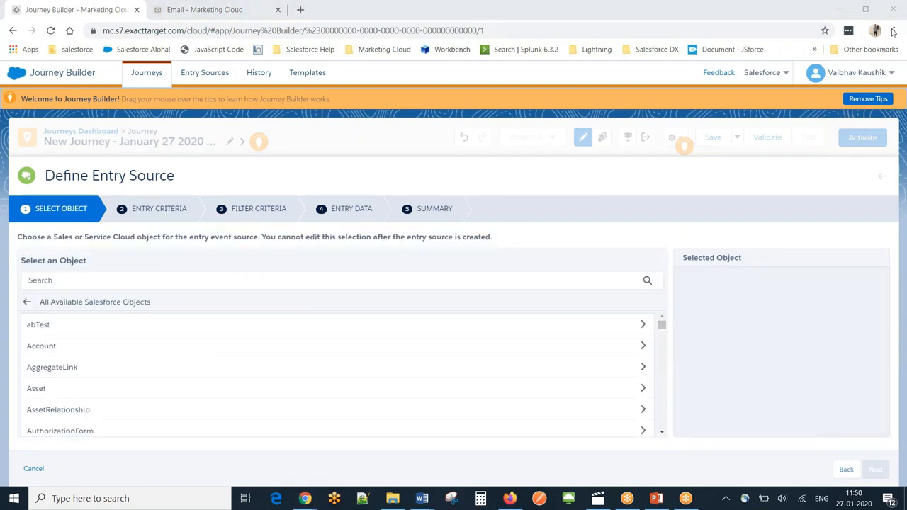
Search the available objects for "case", choose Case with Contact ID (Contact) to inject, and continue to the entry criteria
{"action": "left_click", "coordinate": [109, 287]}
{"action": "type", "text": "a"}
{"action": "key", "text": "BackSpace"}
{"action": "type", "text": "case"}
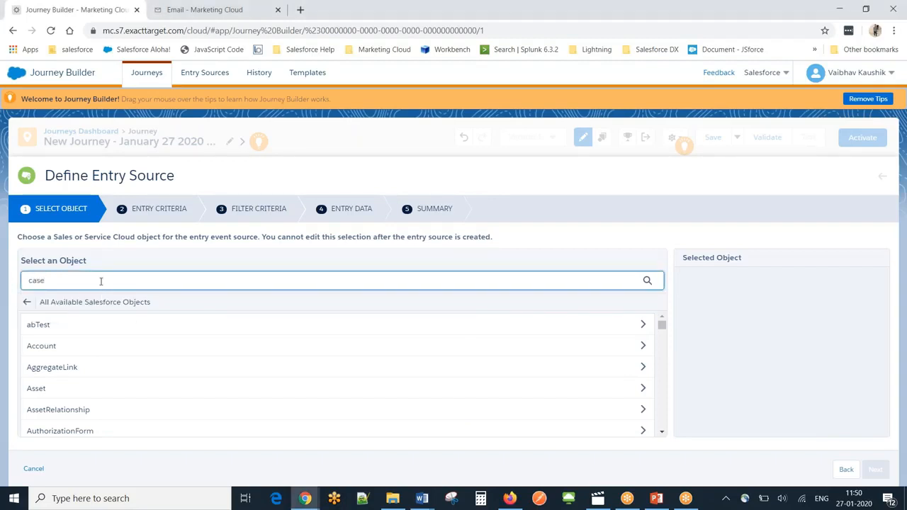
{"action": "left_click", "coordinate": [87, 324]}
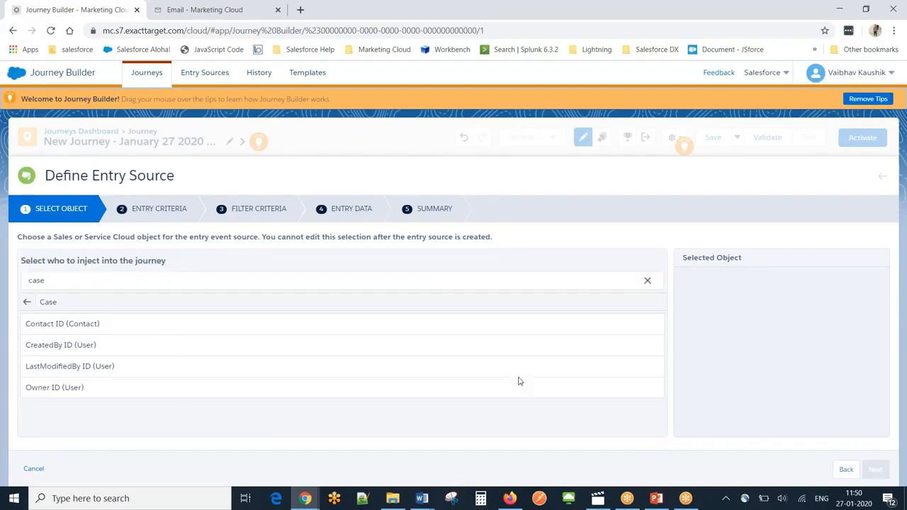
{"action": "left_click", "coordinate": [107, 329]}
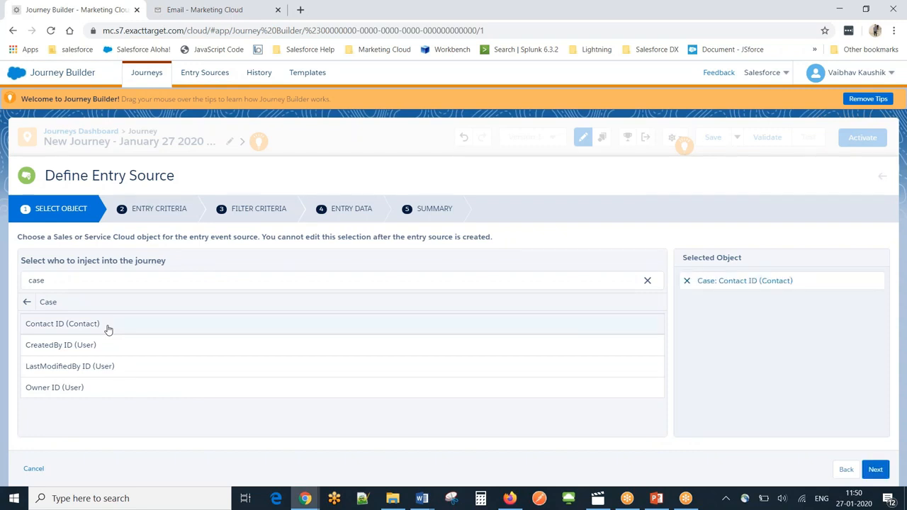
{"action": "left_click", "coordinate": [875, 469]}
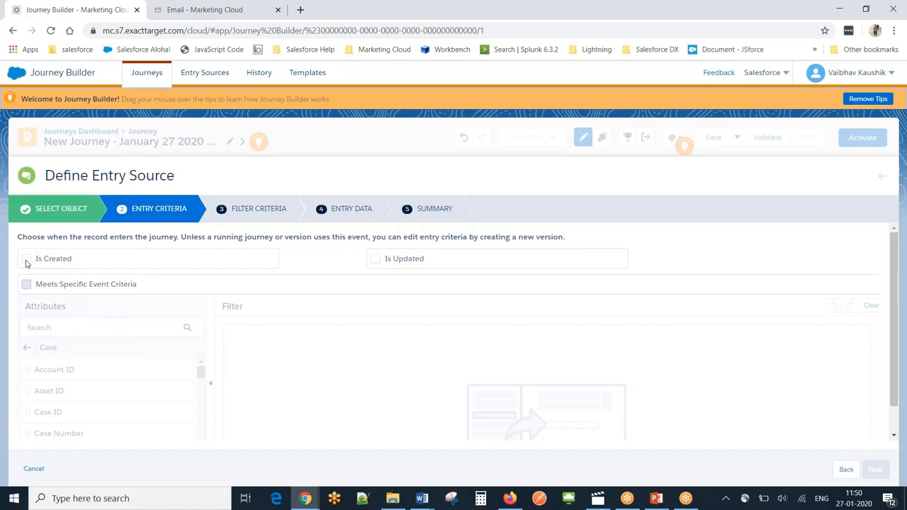
Set case records to enter the journey both when created and when updated
{"action": "left_click", "coordinate": [27, 260]}
{"action": "left_click", "coordinate": [26, 260]}
{"action": "left_click", "coordinate": [374, 262]}
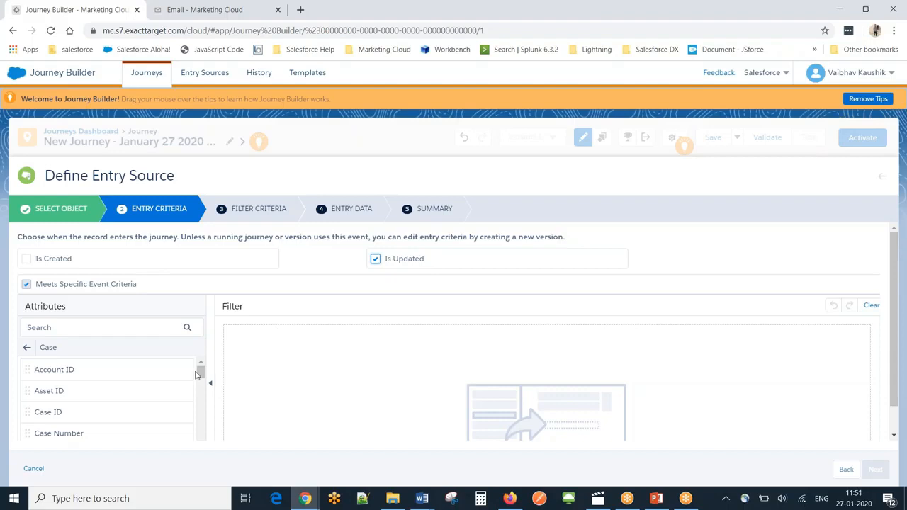
{"action": "left_click", "coordinate": [26, 260]}
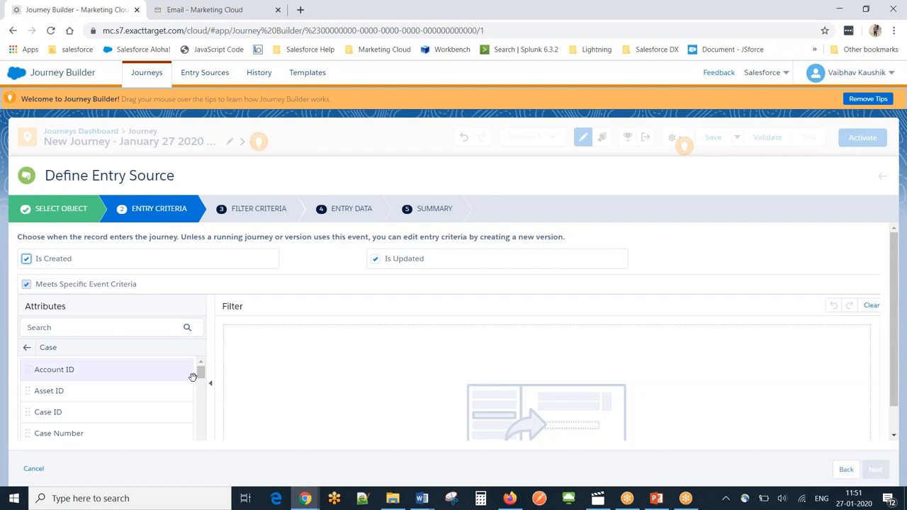
Add an event criterion requiring the case's Contact Email attribute to be Is Not Null
{"action": "left_click_drag", "start_coordinate": [201, 379], "coordinate": [202, 399]}
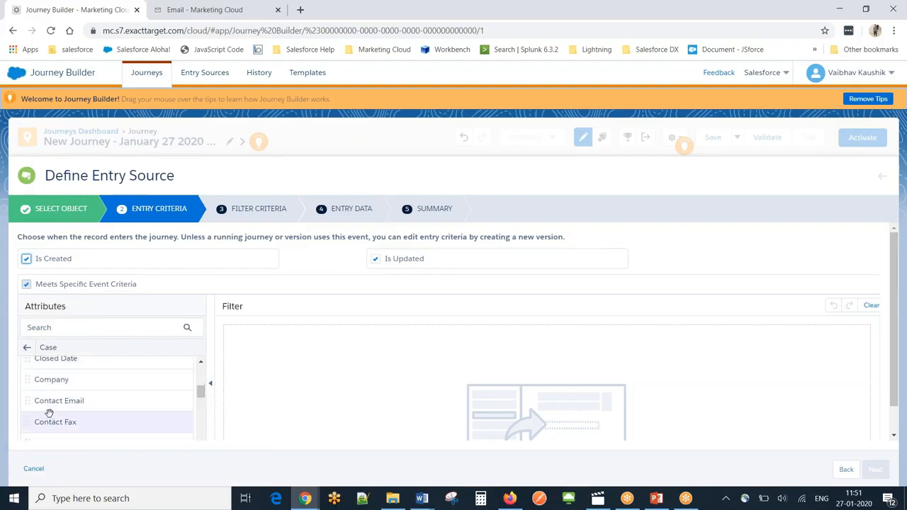
{"action": "left_click_drag", "start_coordinate": [57, 406], "coordinate": [318, 342]}
{"action": "left_click", "coordinate": [310, 330]}
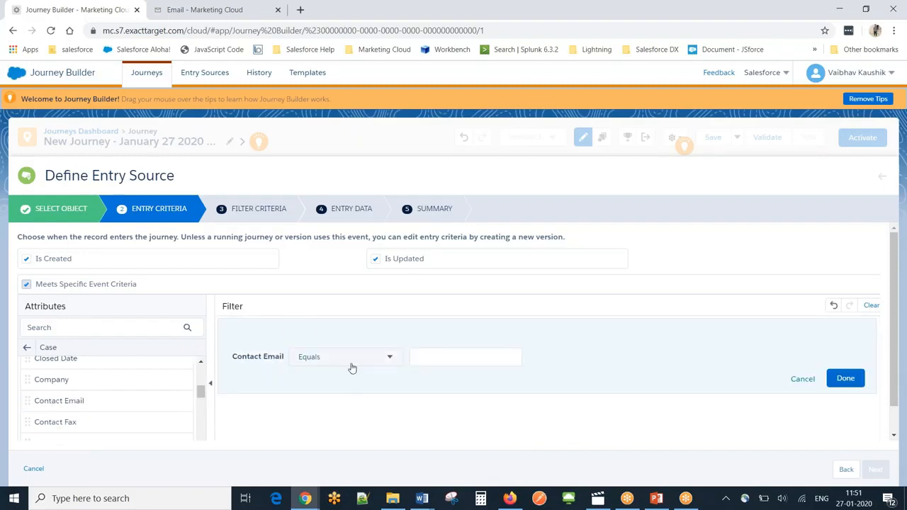
{"action": "left_click", "coordinate": [350, 362]}
{"action": "scroll", "coordinate": [400, 319], "scroll_direction": "down", "scroll_amount": 2}
{"action": "left_click", "coordinate": [337, 332]}
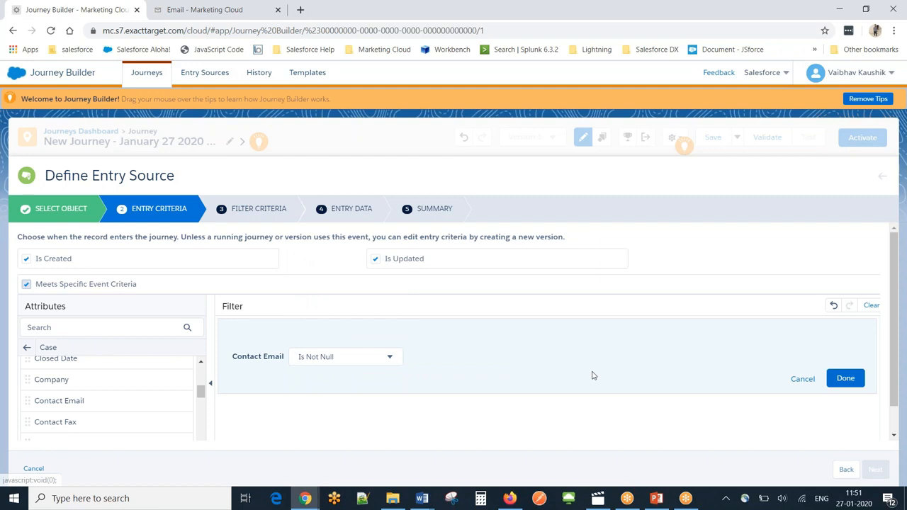
{"action": "left_click", "coordinate": [845, 379]}
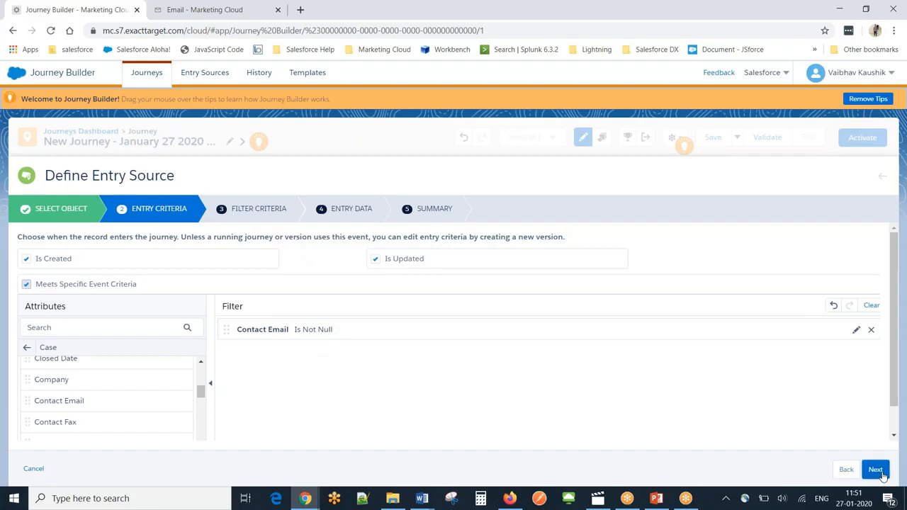
Continue past the filter criteria to the entry data without adding any filter
{"action": "left_click", "coordinate": [877, 470]}
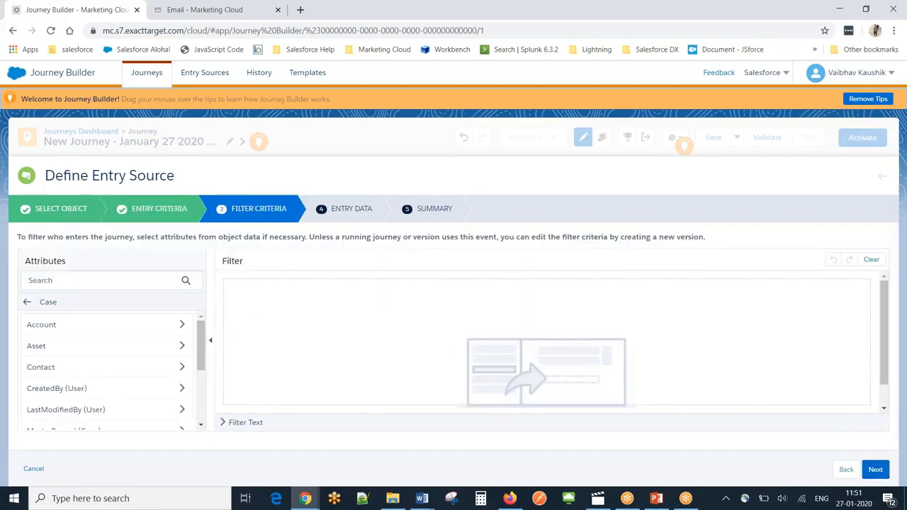
{"action": "mouse_move", "coordinate": [203, 347]}
{"action": "left_mouse_down"}
{"action": "mouse_move", "coordinate": [200, 409]}
{"action": "mouse_move", "coordinate": [202, 340]}
{"action": "left_mouse_up"}
{"action": "left_click", "coordinate": [875, 471]}
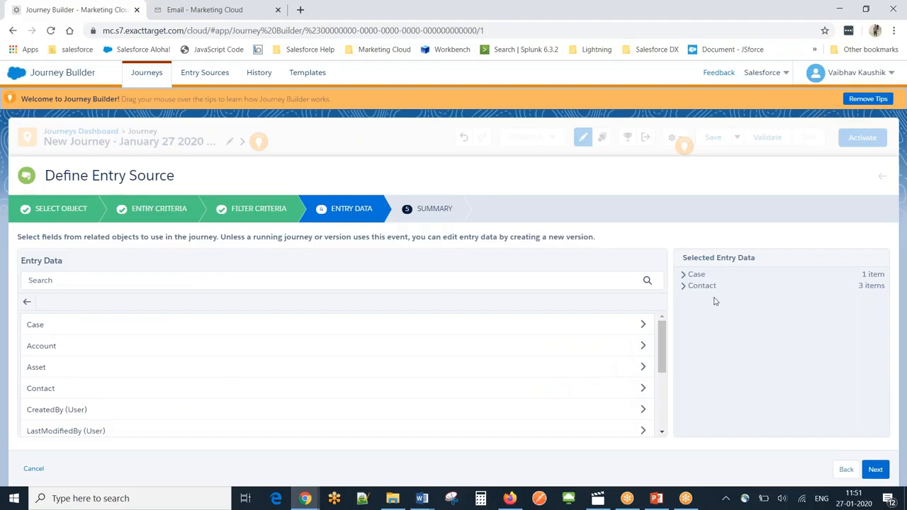
Review the preselected Case and Contact fields, add the Case's Contact Email to the entry data, and finish the entry source
{"action": "left_click", "coordinate": [683, 286]}
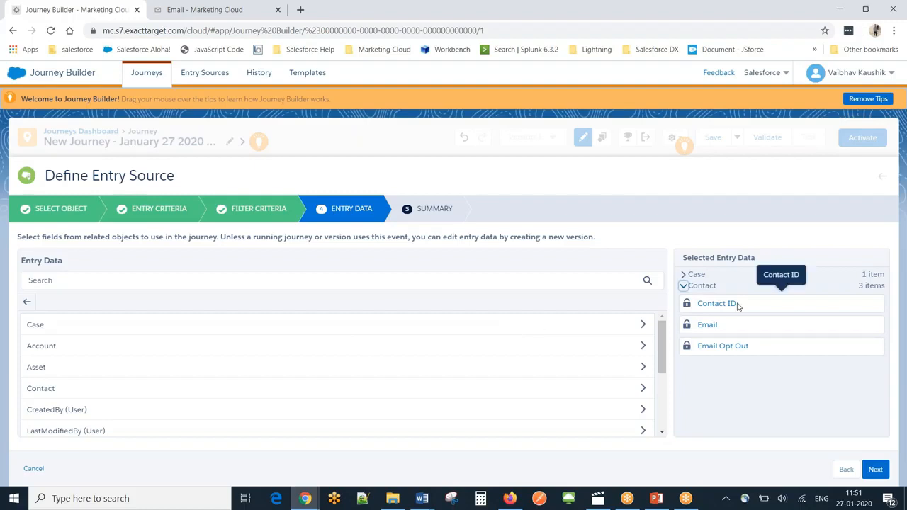
{"action": "left_click", "coordinate": [683, 275]}
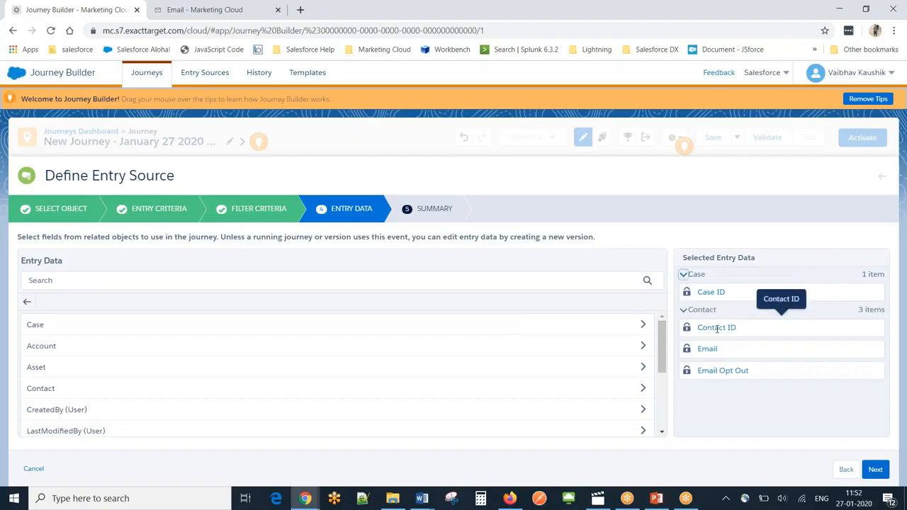
{"action": "left_click", "coordinate": [628, 325]}
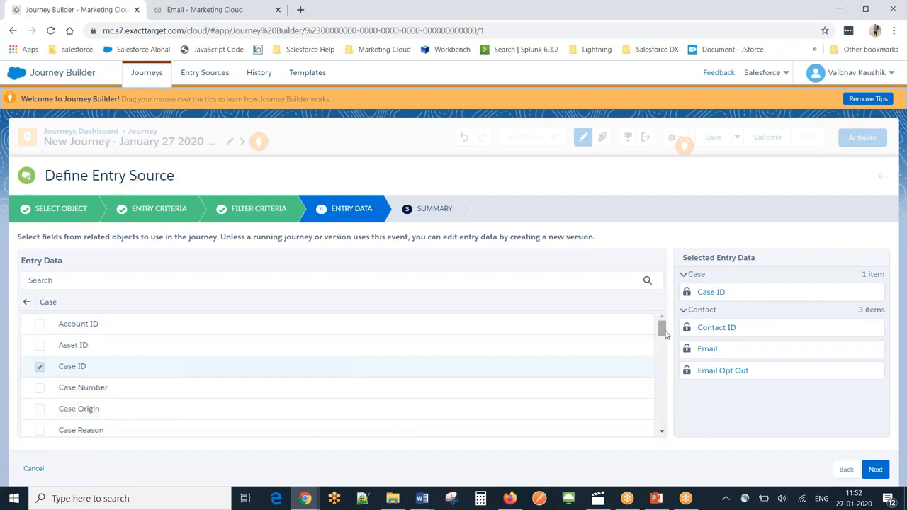
{"action": "left_click_drag", "start_coordinate": [662, 336], "coordinate": [662, 356]}
{"action": "left_click", "coordinate": [40, 366]}
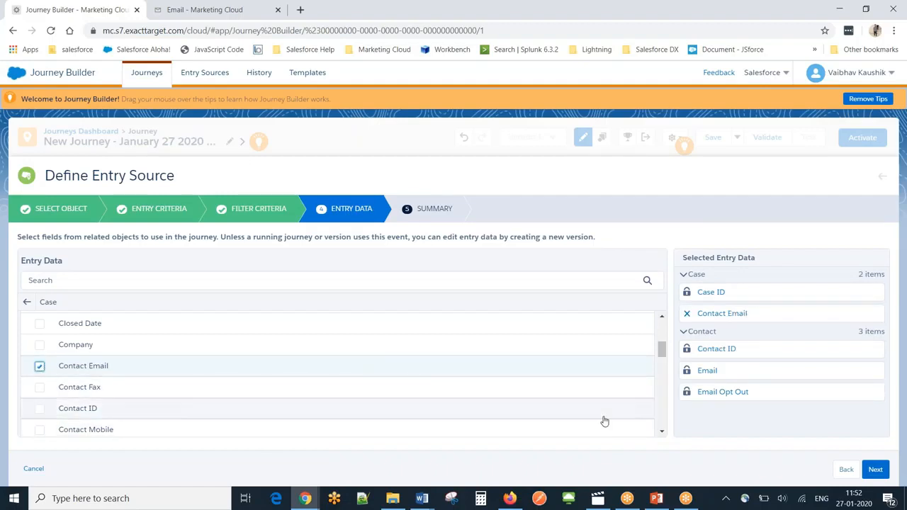
{"action": "left_click", "coordinate": [875, 470]}
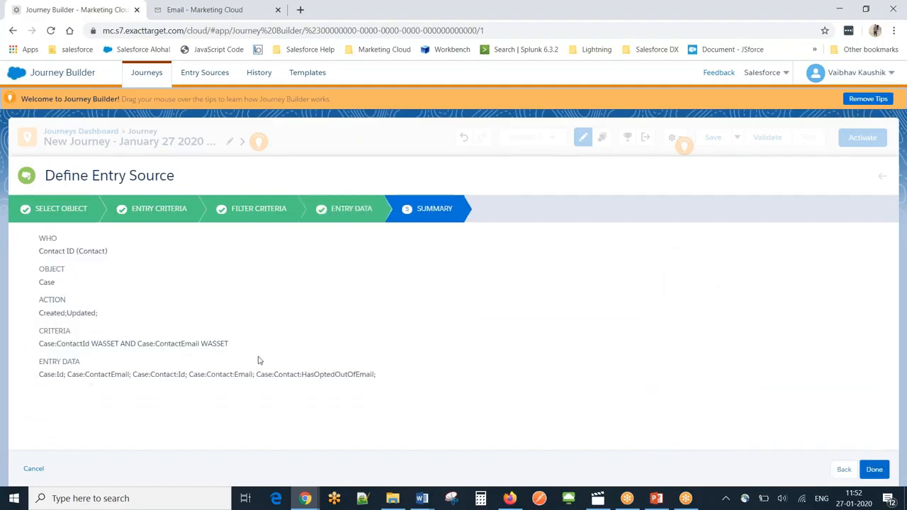
{"action": "left_click", "coordinate": [876, 470]}
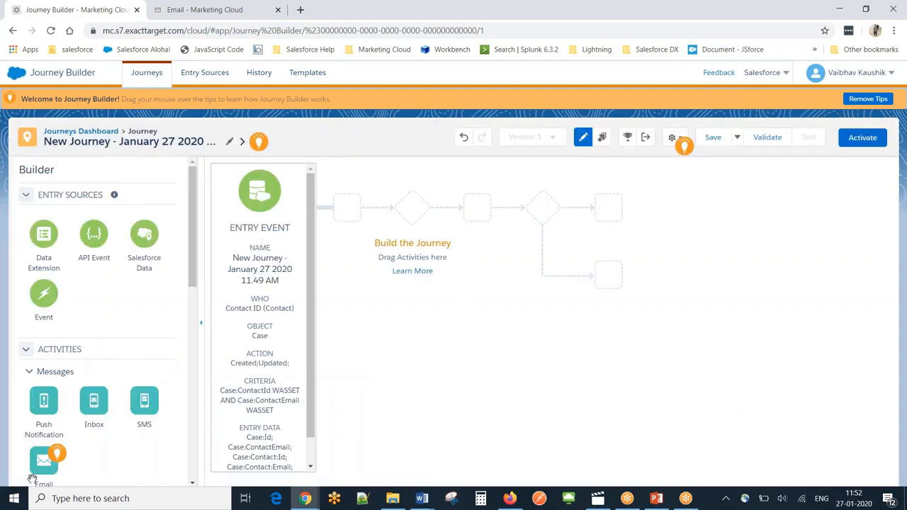
Place an Email activity directly after the entry event and set the wait following it to 1 minute
{"action": "left_click_drag", "start_coordinate": [35, 464], "coordinate": [312, 220]}
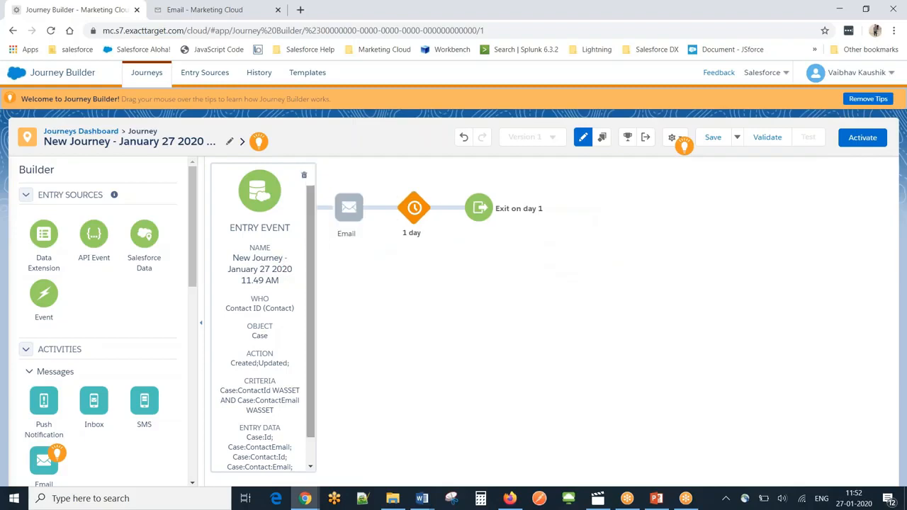
{"action": "left_click", "coordinate": [414, 207]}
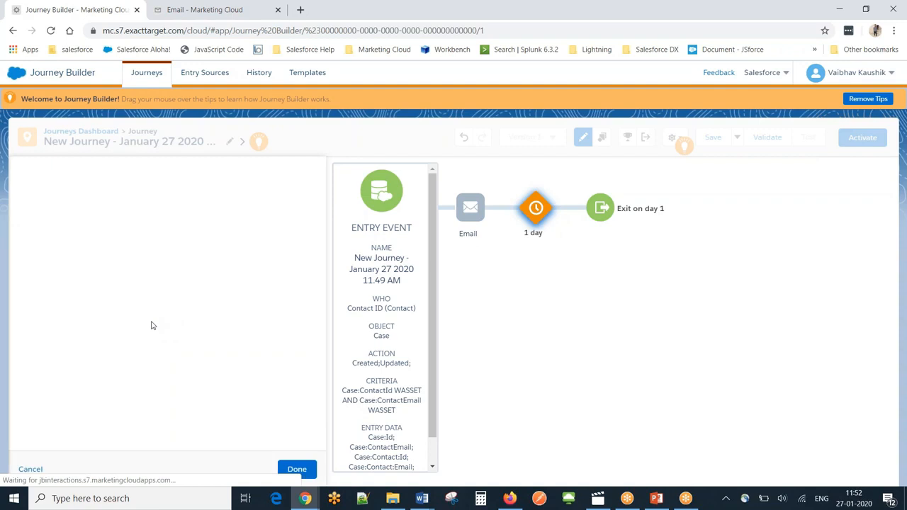
{"action": "left_click", "coordinate": [92, 233]}
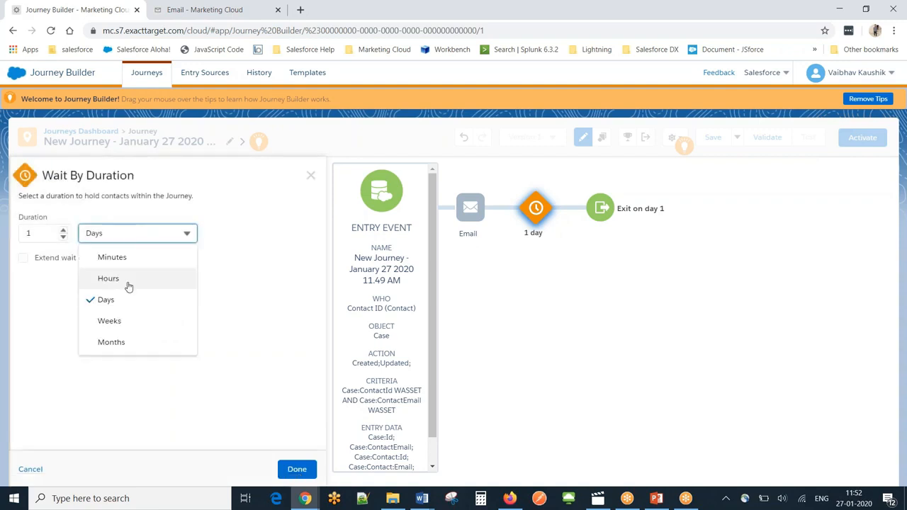
{"action": "left_click", "coordinate": [125, 257]}
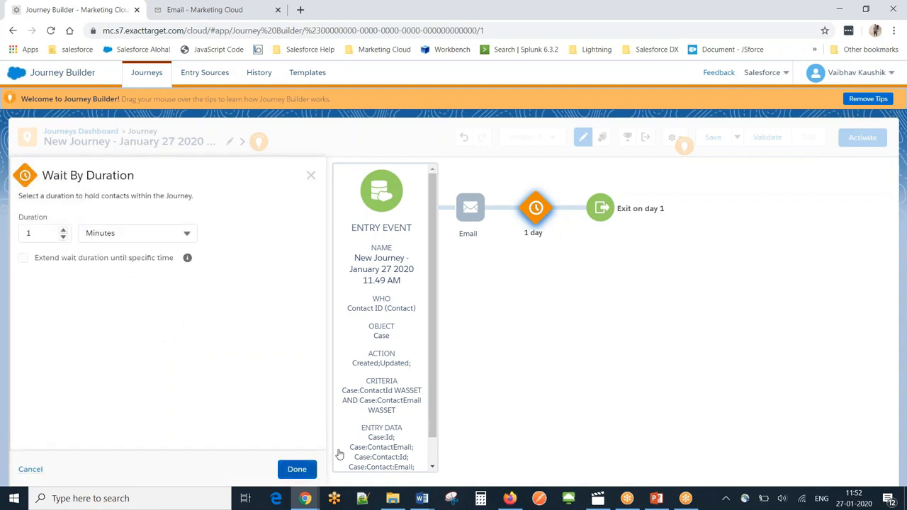
{"action": "left_click", "coordinate": [297, 469]}
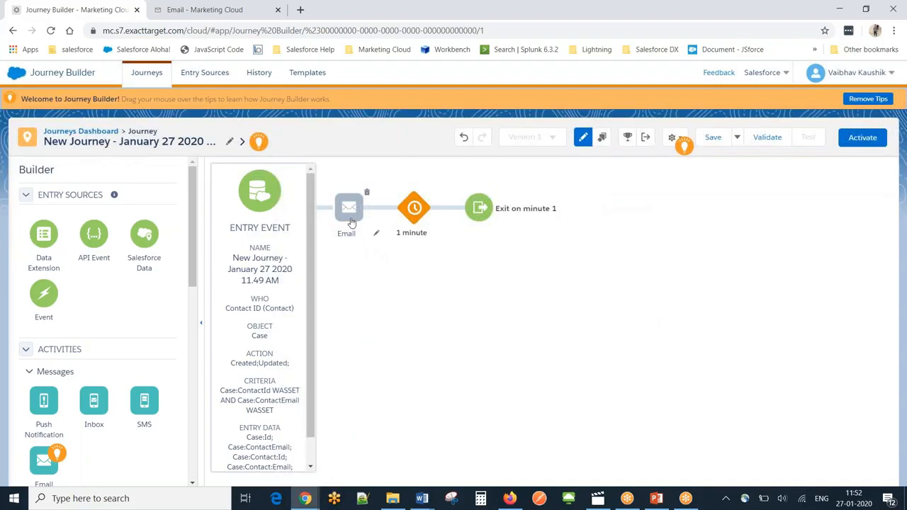
Open the journey's Email activity and choose the existing Content Builder message First Email
{"action": "left_click", "coordinate": [350, 222]}
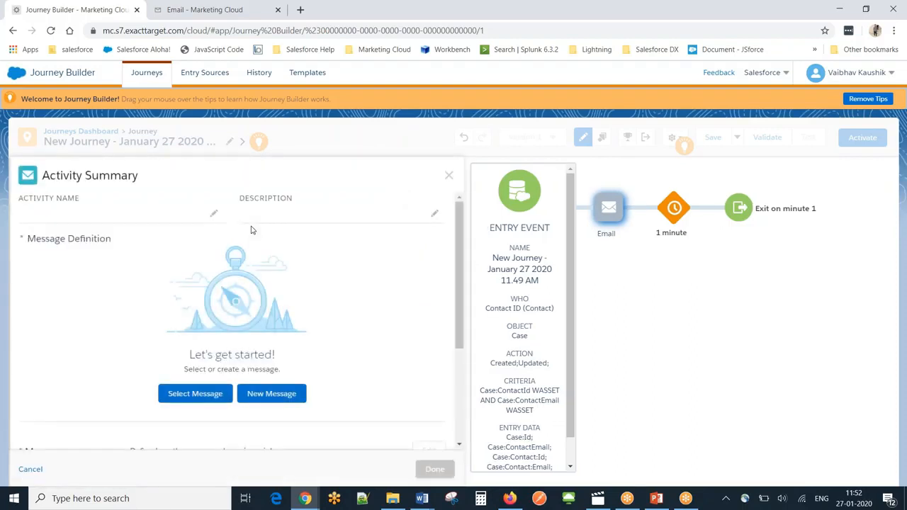
{"action": "left_click", "coordinate": [194, 393]}
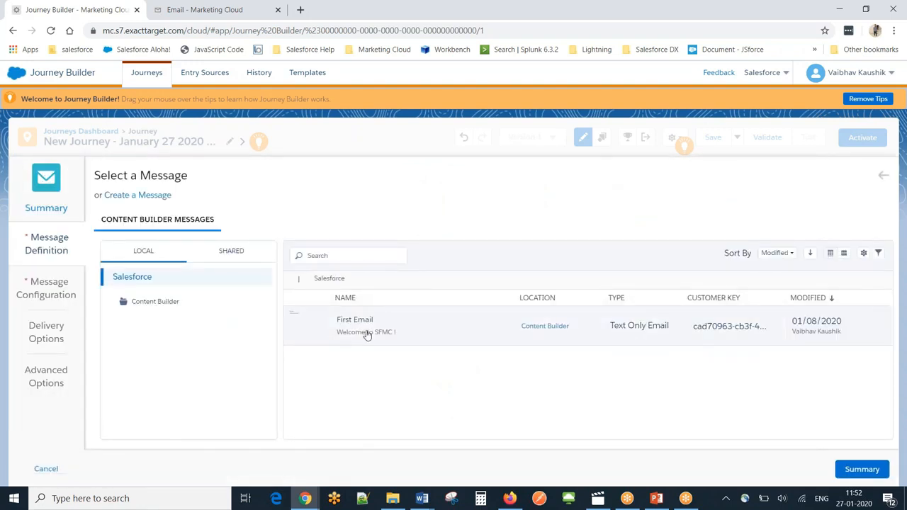
{"action": "left_click", "coordinate": [367, 335]}
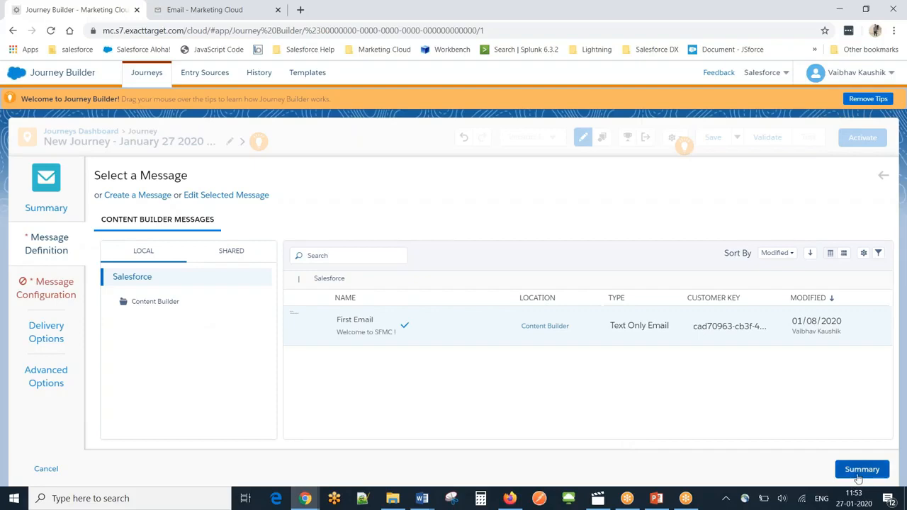
Look through the email's message configuration, delivery options and advanced options, and return to the activity summary
{"action": "left_click", "coordinate": [46, 291]}
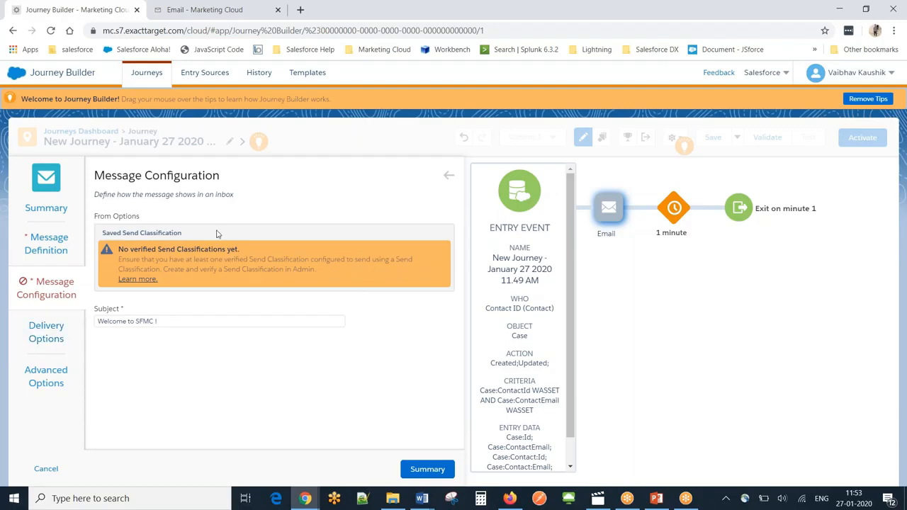
{"action": "left_click", "coordinate": [30, 336]}
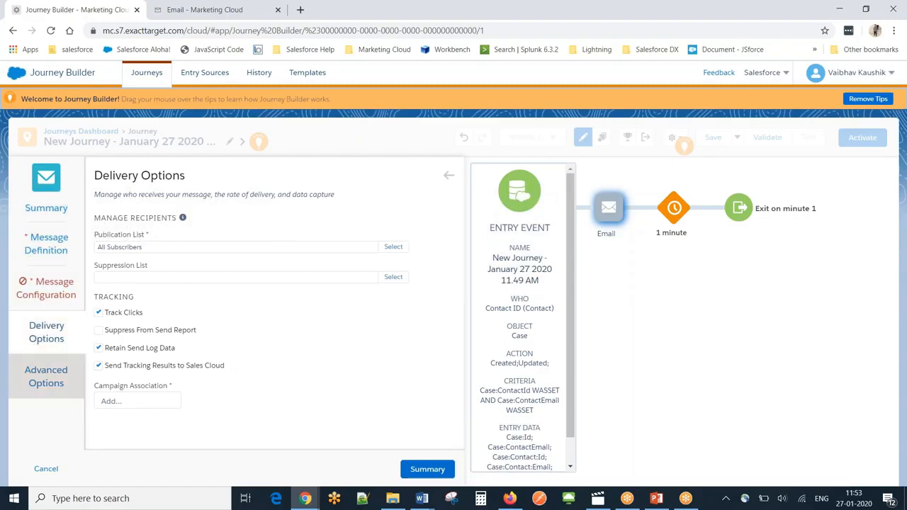
{"action": "left_click", "coordinate": [36, 380]}
{"action": "left_click", "coordinate": [48, 241]}
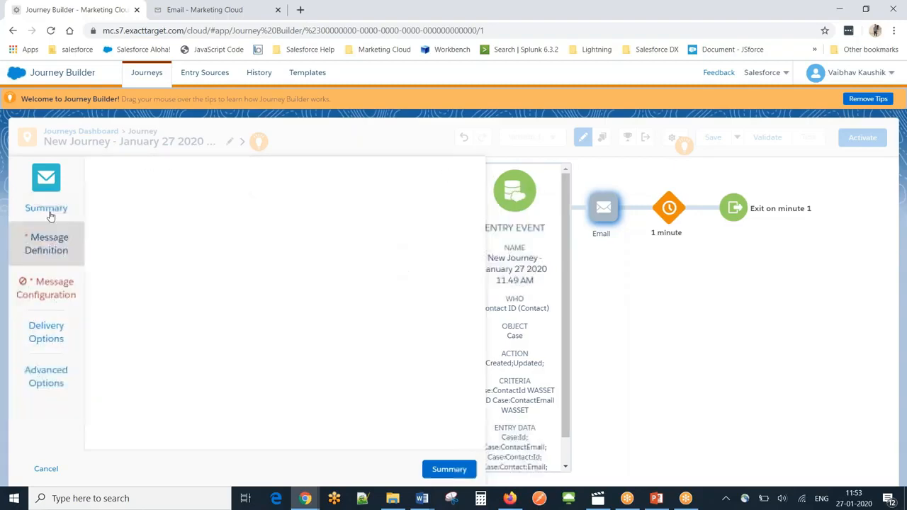
{"action": "left_click", "coordinate": [46, 209]}
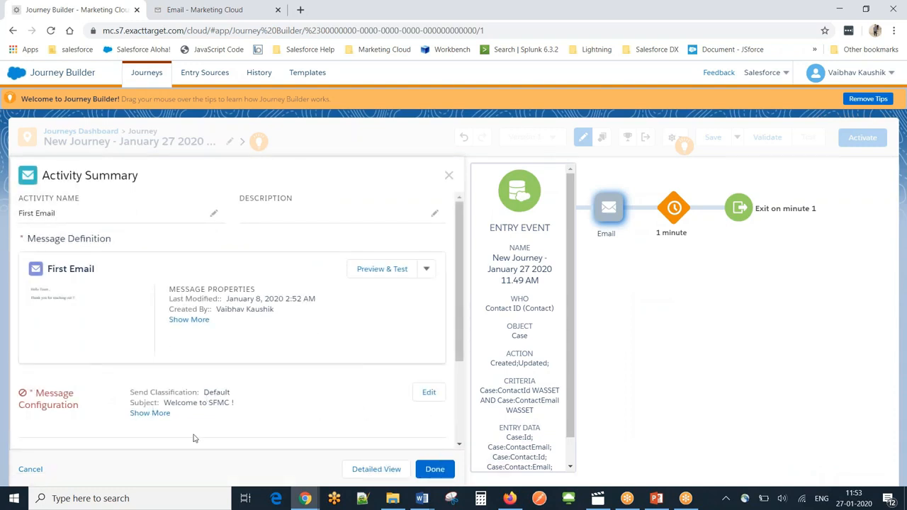
Examine the email's send classification details and briefly open the linked domain verification help article
{"action": "left_click", "coordinate": [148, 415]}
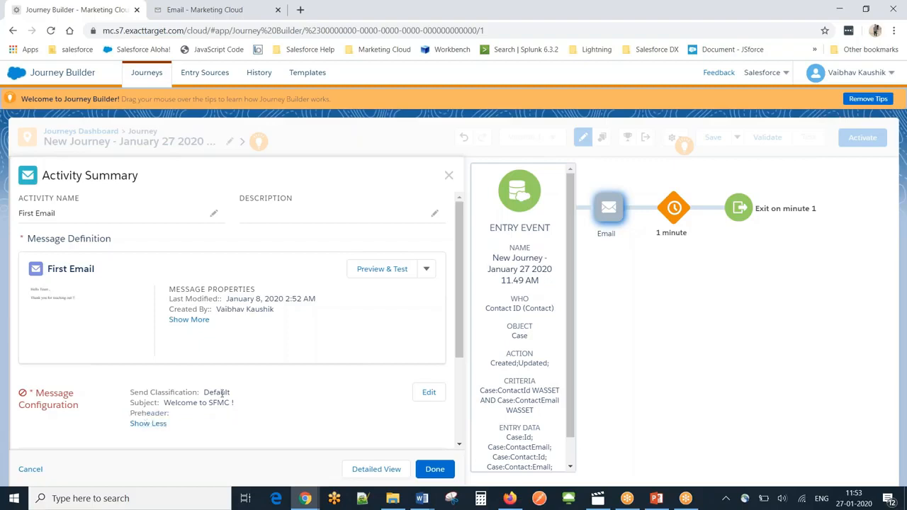
{"action": "left_click", "coordinate": [427, 393]}
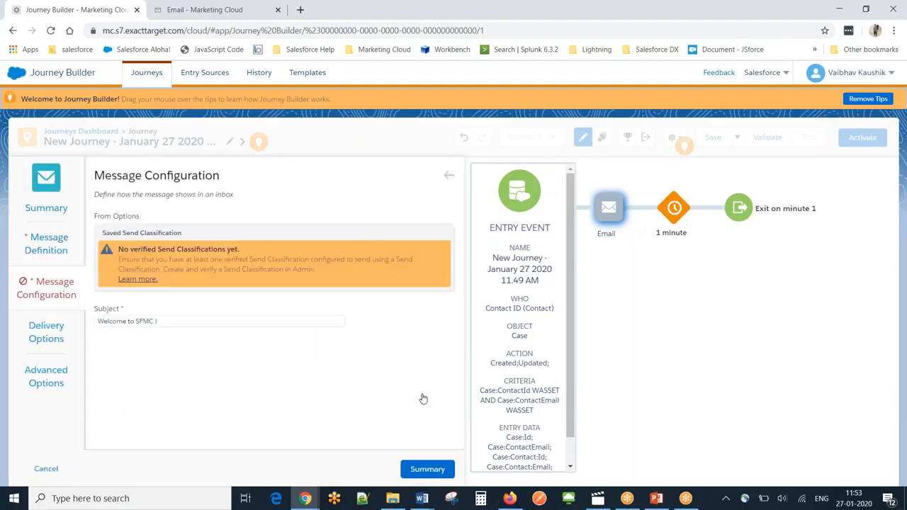
{"action": "left_click", "coordinate": [139, 279]}
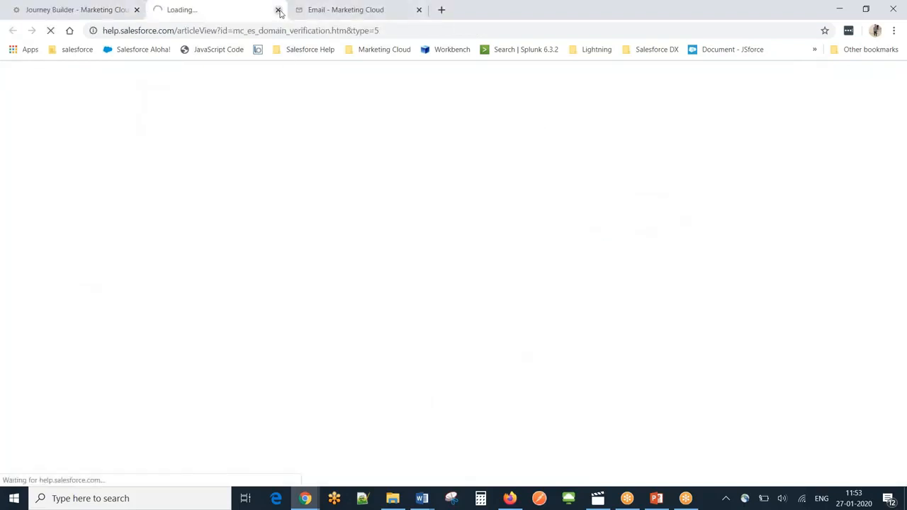
{"action": "left_click", "coordinate": [277, 10]}
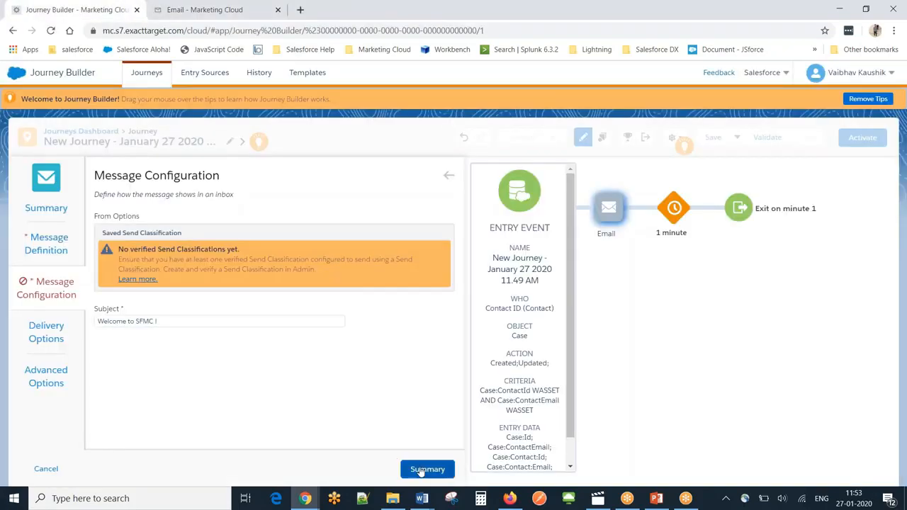
{"action": "left_click", "coordinate": [898, 14]}
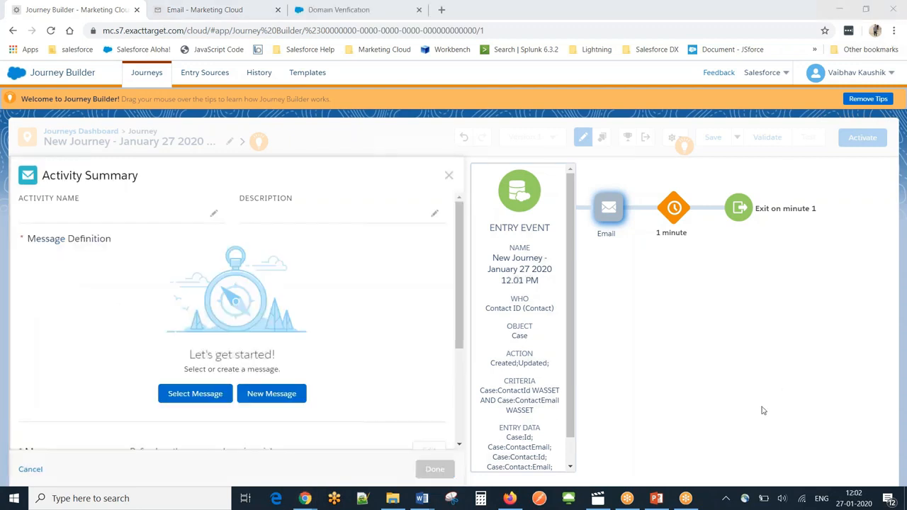
Select First Email as the Email activity's message, check the activity summary, and complete the activity
{"action": "left_click", "coordinate": [205, 399]}
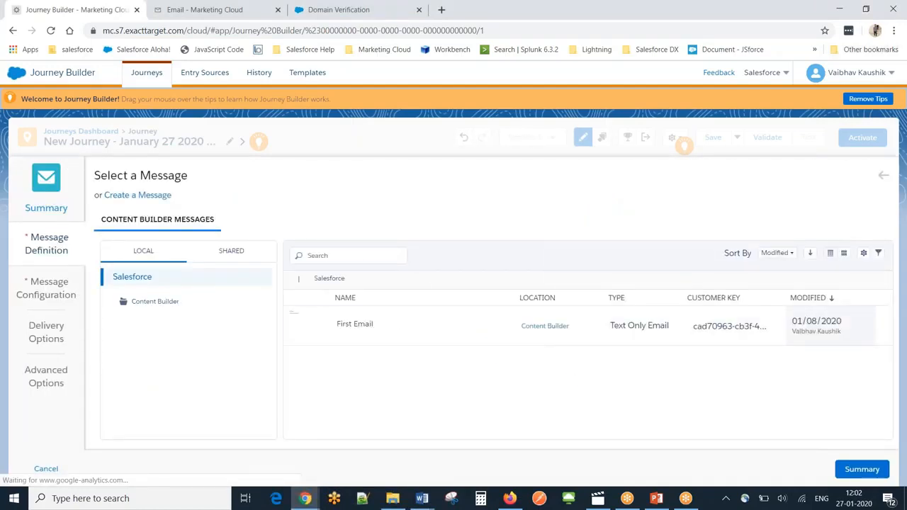
{"action": "left_click", "coordinate": [350, 321]}
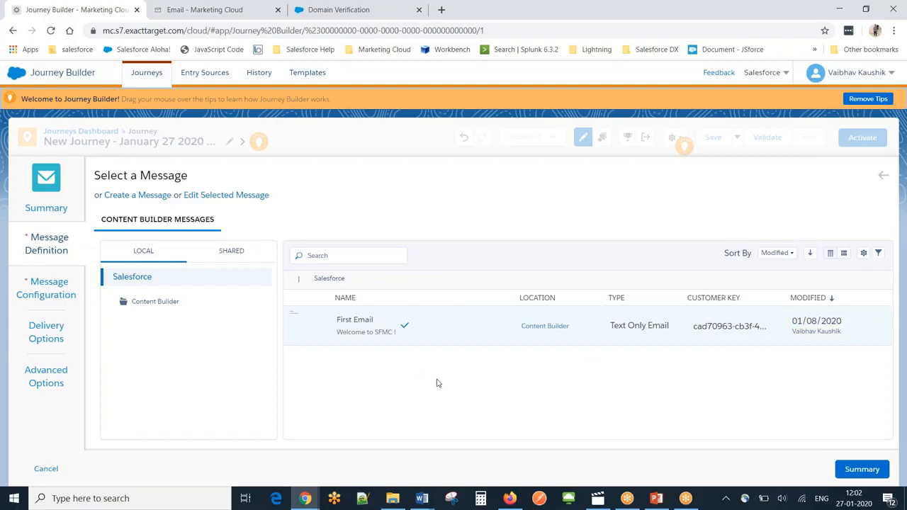
{"action": "left_click", "coordinate": [860, 469]}
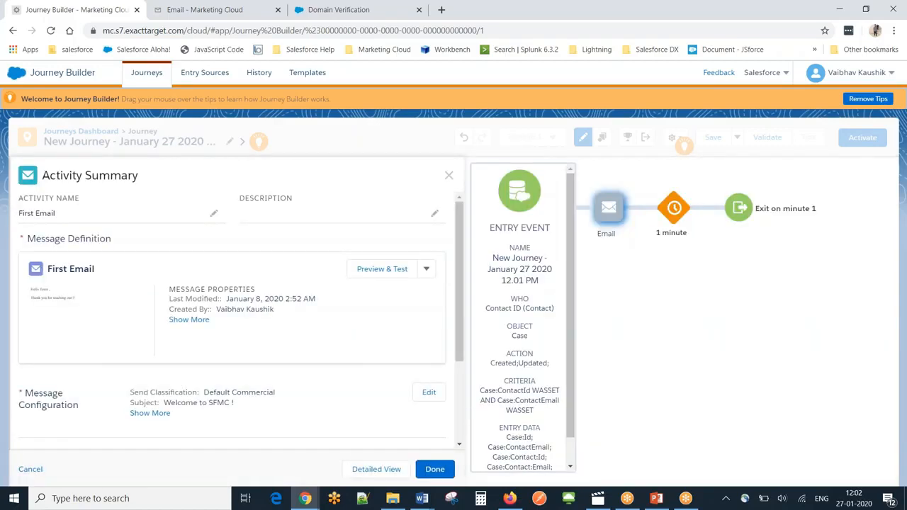
{"action": "left_click_drag", "start_coordinate": [461, 299], "coordinate": [452, 398]}
{"action": "left_click", "coordinate": [437, 467]}
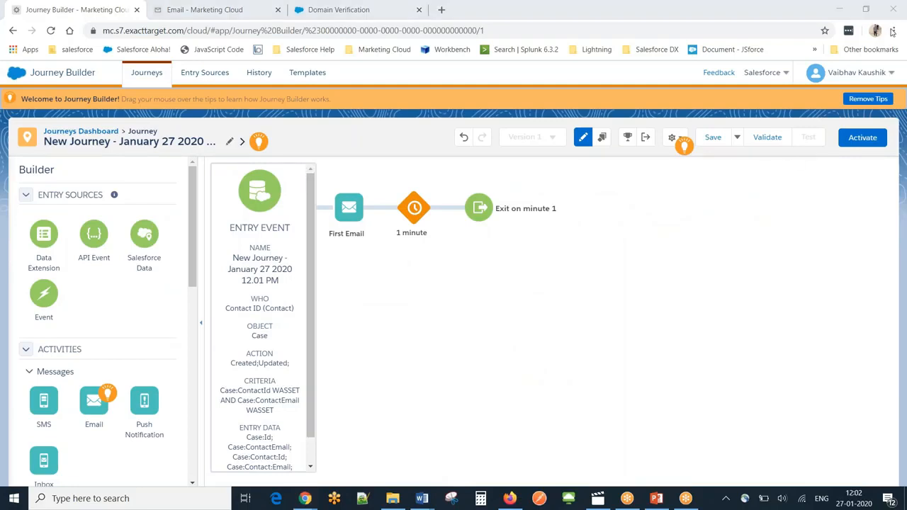
Rename the journey to "Case Closed Email"
{"action": "left_click", "coordinate": [229, 142]}
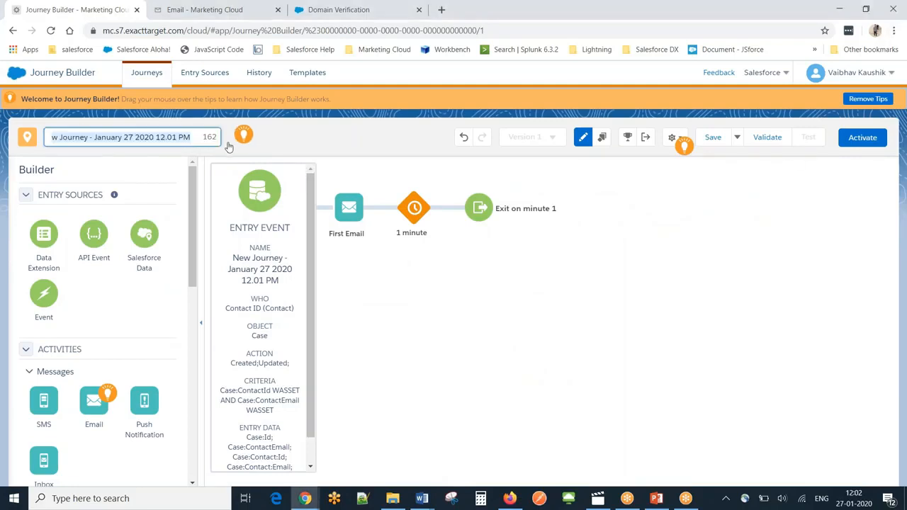
{"action": "type", "text": "C"}
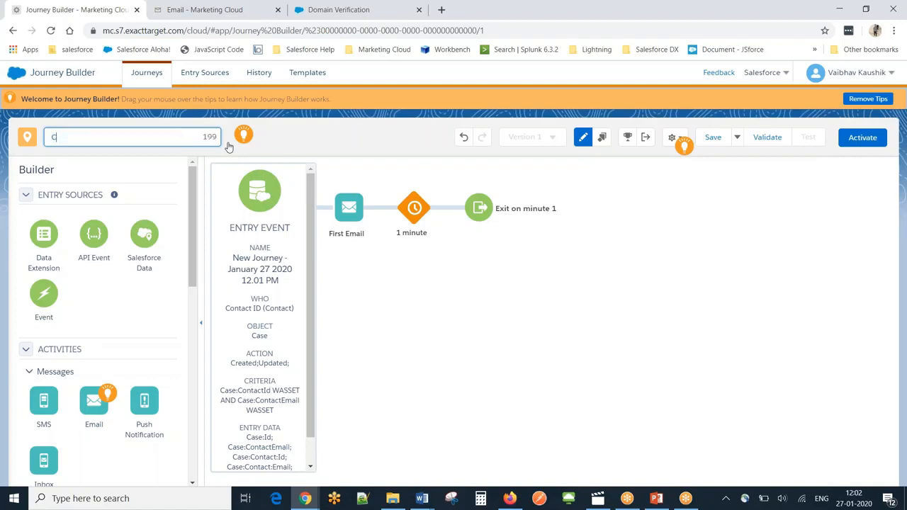
{"action": "type", "text": "ase Closed Email"}
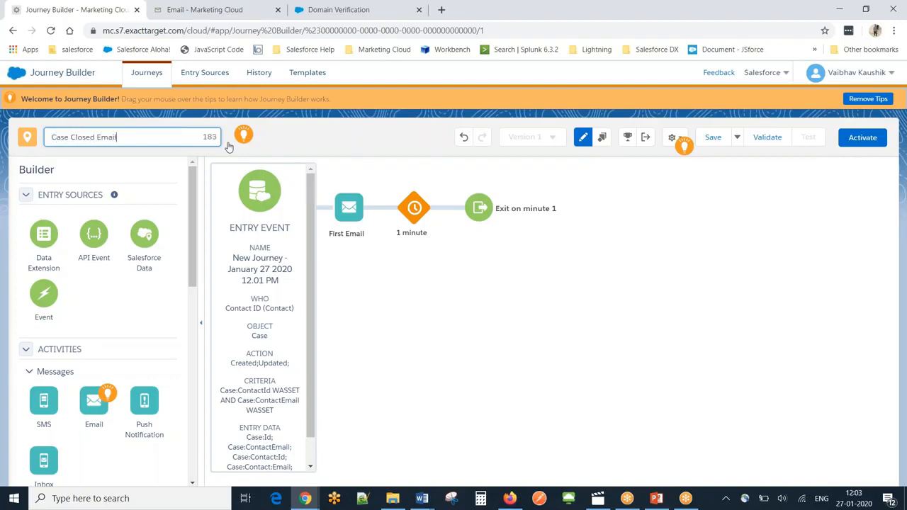
{"action": "left_click", "coordinate": [349, 185]}
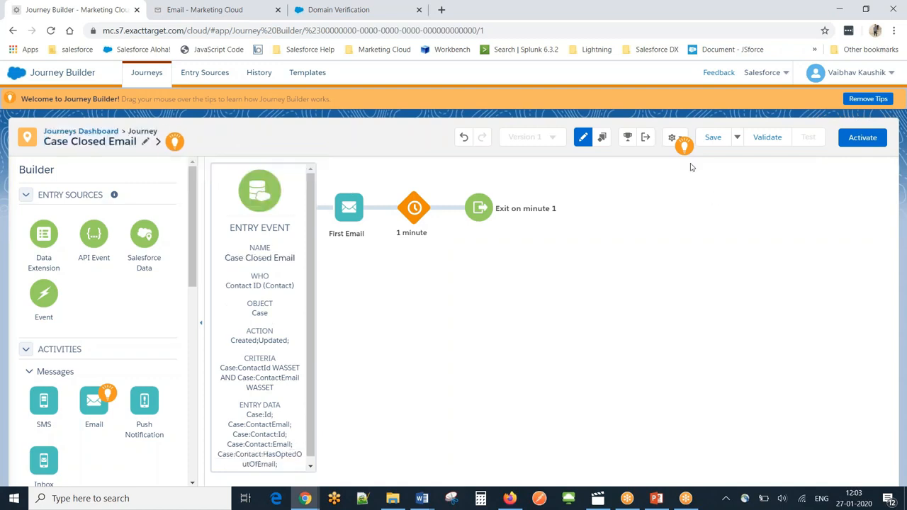
Configure the journey settings with Re-entry anytime, Case:ContactEmail from the entry source as default email, and the mobile number attribute from Contacts
{"action": "left_click", "coordinate": [673, 137]}
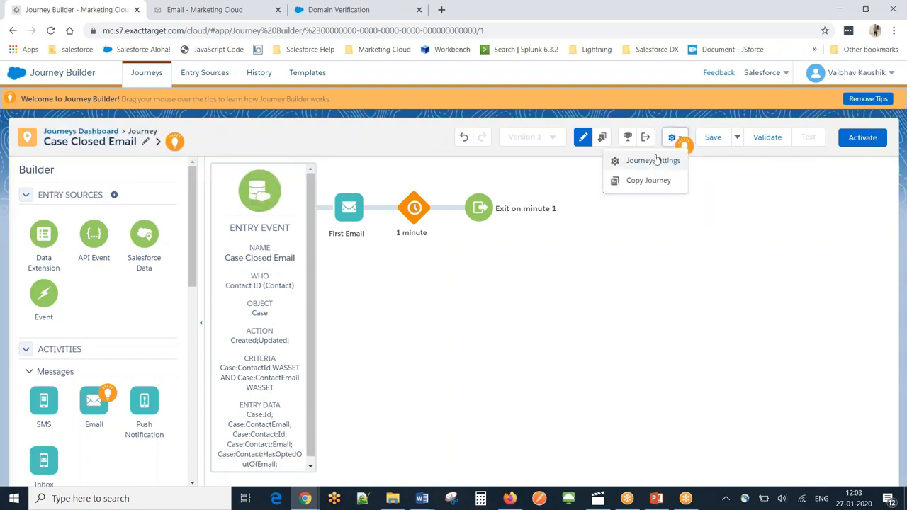
{"action": "left_click", "coordinate": [653, 160]}
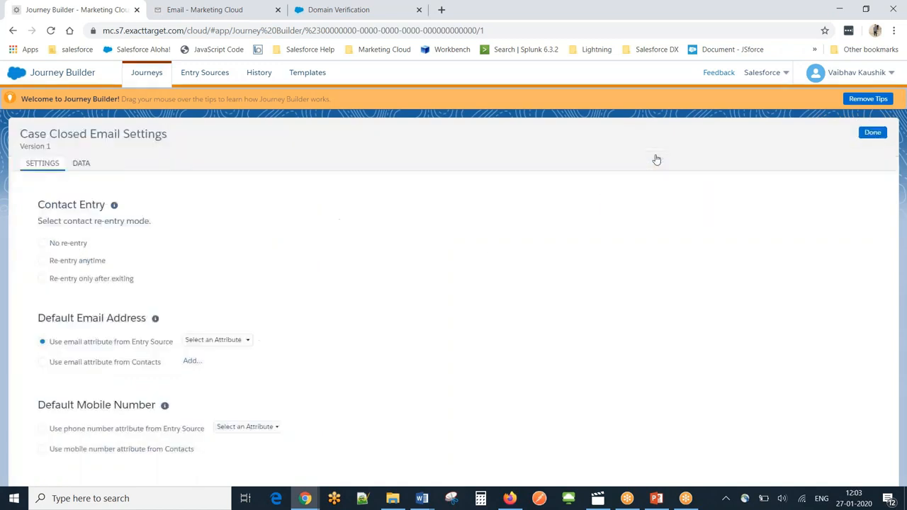
{"action": "left_click", "coordinate": [43, 260]}
{"action": "left_click", "coordinate": [245, 340]}
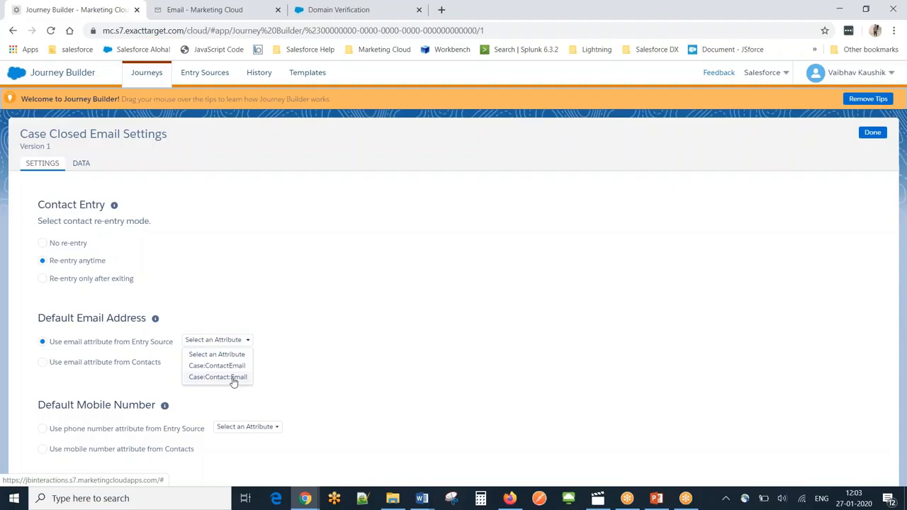
{"action": "left_click", "coordinate": [225, 366]}
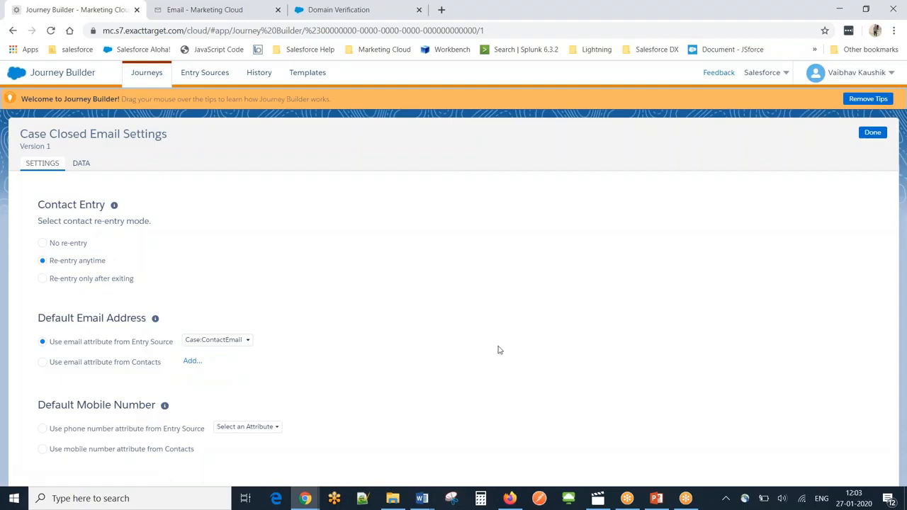
{"action": "left_click", "coordinate": [41, 448]}
{"action": "left_click", "coordinate": [882, 132]}
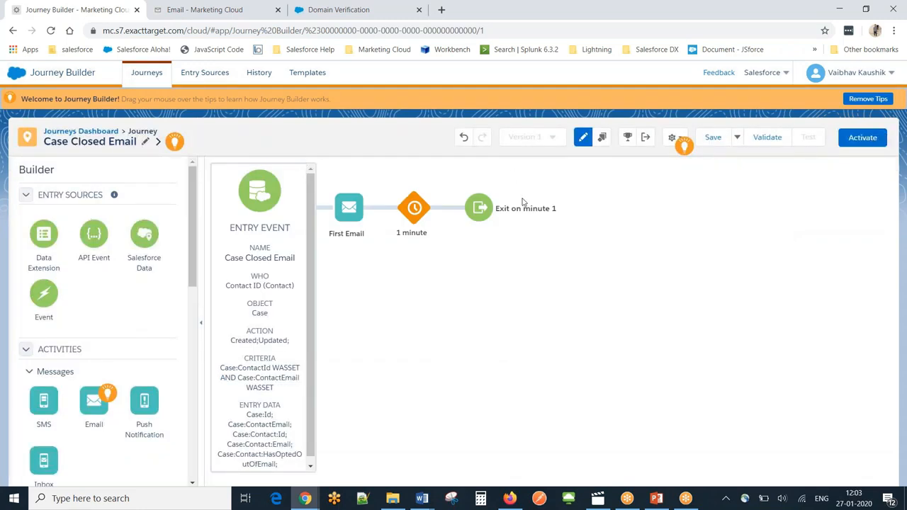
Save the Case Closed Email journey, validate it for errors, and close the validation results
{"action": "left_click", "coordinate": [711, 138]}
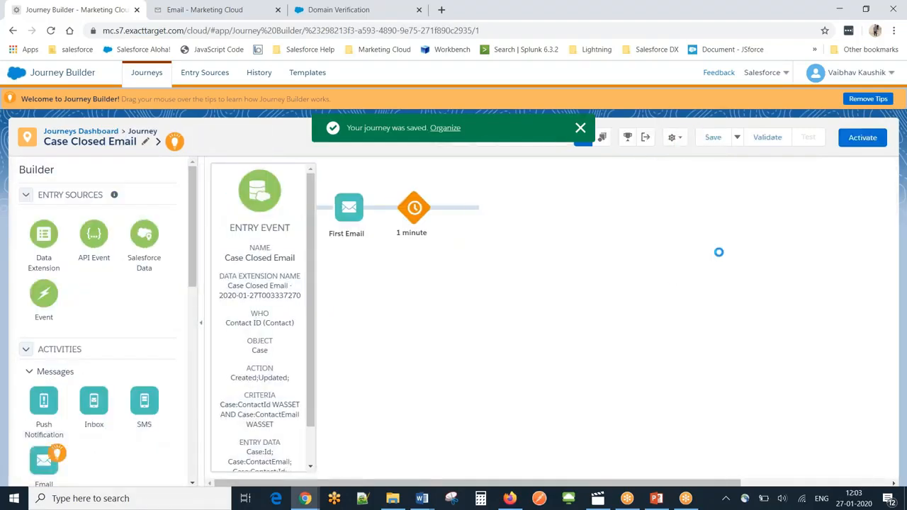
{"action": "left_click", "coordinate": [766, 139]}
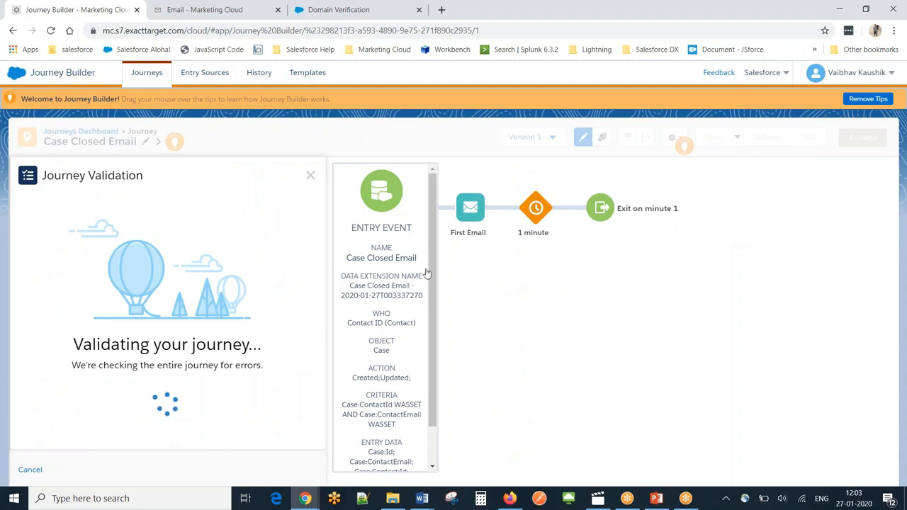
{"action": "mouse_move", "coordinate": [432, 268]}
{"action": "left_mouse_down"}
{"action": "mouse_move", "coordinate": [431, 372]}
{"action": "mouse_move", "coordinate": [436, 261]}
{"action": "left_mouse_up"}
{"action": "left_click", "coordinate": [896, 15]}
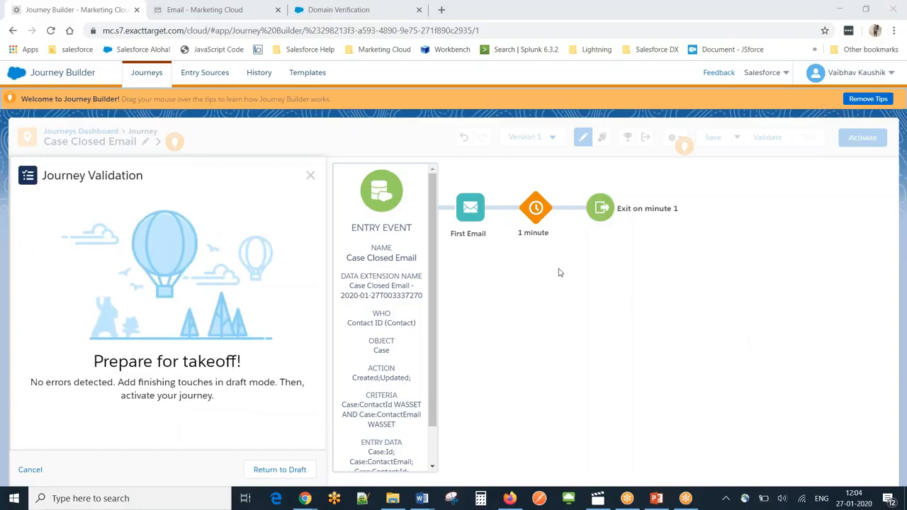
{"action": "left_click", "coordinate": [310, 175]}
Activate the Case Closed Email journey and return to its canvas
{"action": "left_click", "coordinate": [870, 138]}
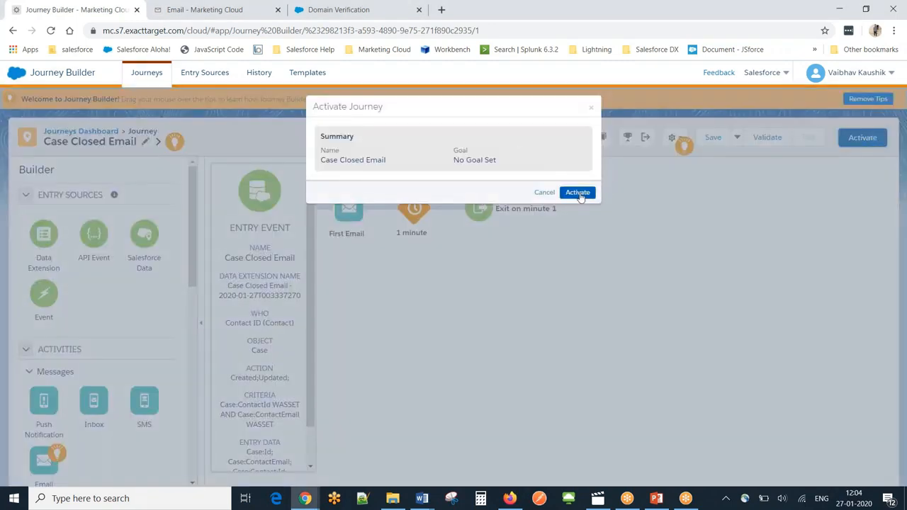
{"action": "left_click", "coordinate": [578, 192]}
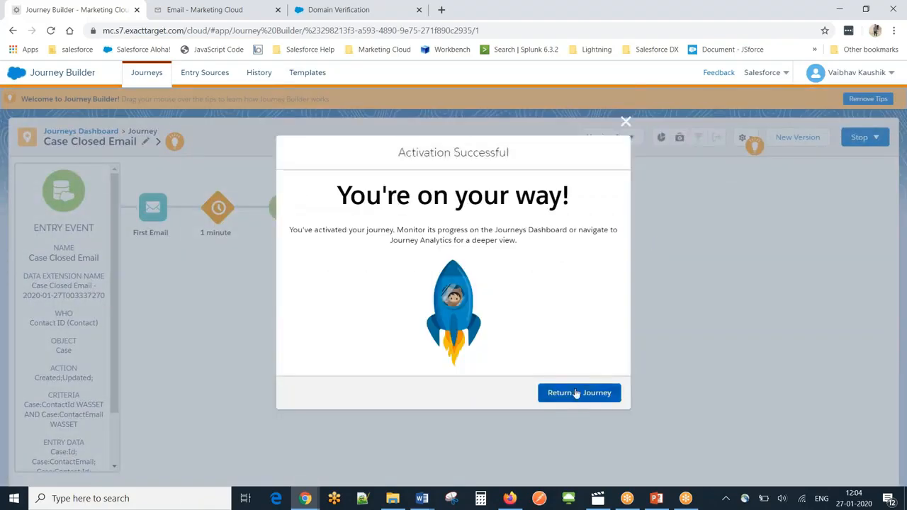
{"action": "left_click", "coordinate": [577, 394]}
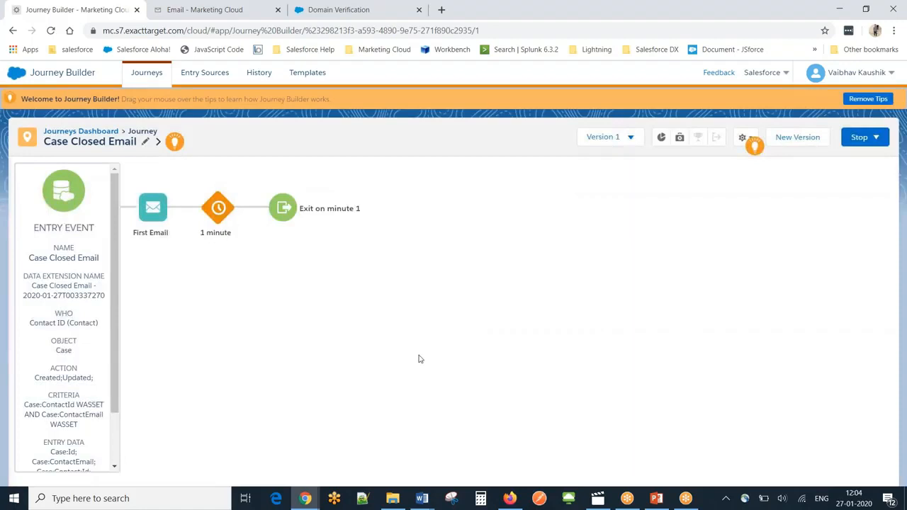
Switch to the Salesforce browser window to look over the case details, and return to Journey Builder
{"action": "mouse_move", "coordinate": [304, 500]}
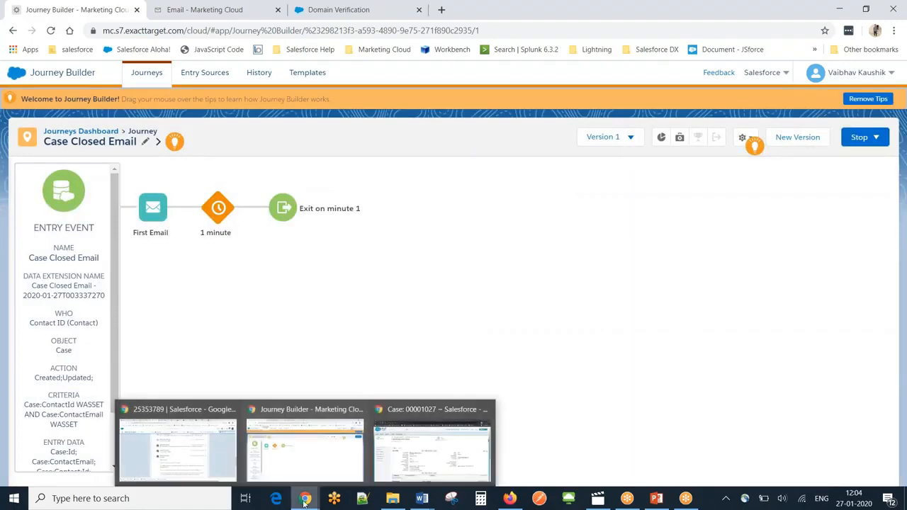
{"action": "left_click", "coordinate": [399, 455]}
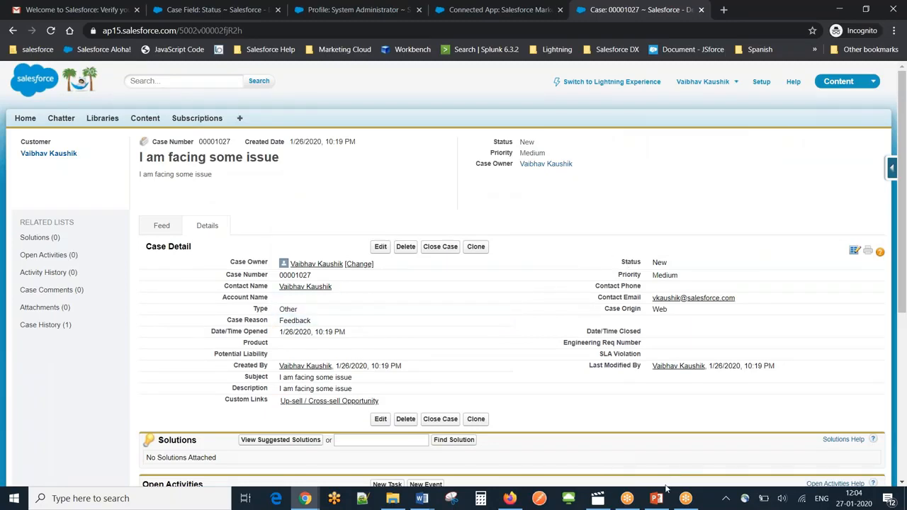
{"action": "mouse_move", "coordinate": [629, 500]}
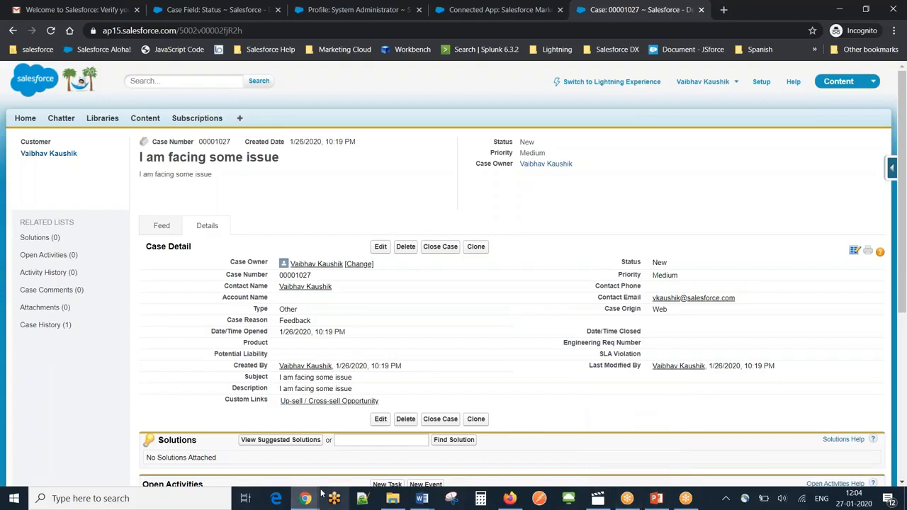
{"action": "mouse_move", "coordinate": [308, 502]}
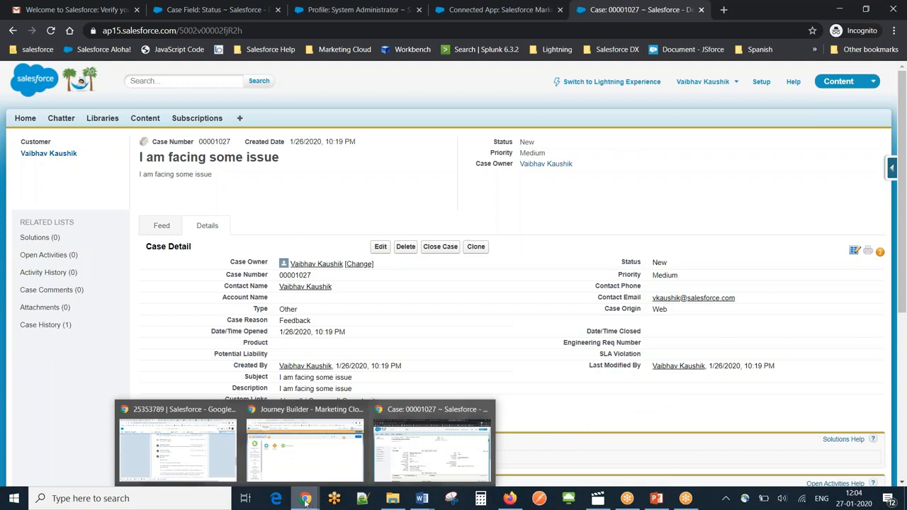
{"action": "mouse_move", "coordinate": [275, 440]}
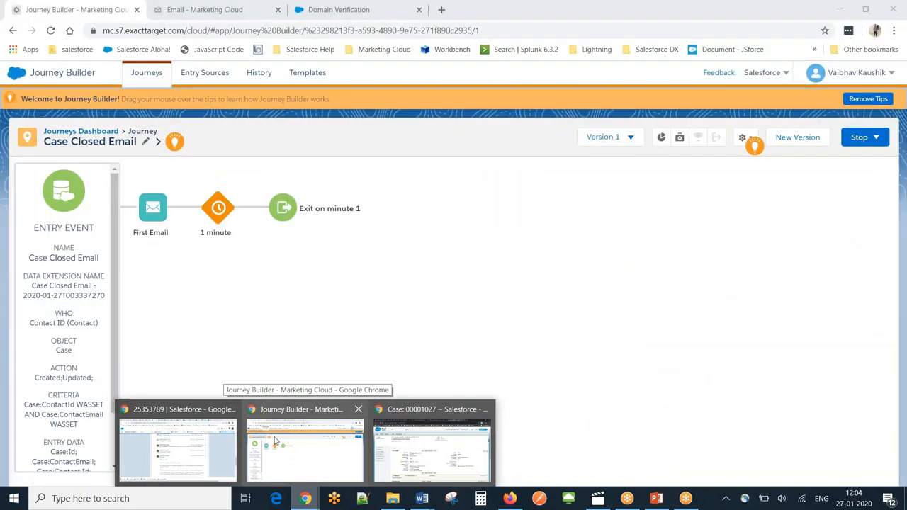
{"action": "left_click", "coordinate": [275, 440]}
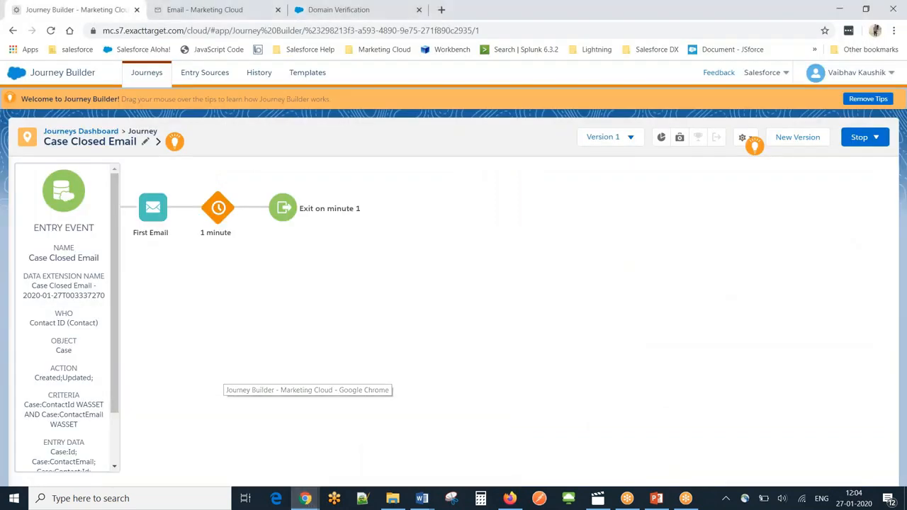
Examine the entry criteria and selected object of the running journey's entry event, and leave without editing them
{"action": "left_click", "coordinate": [68, 213]}
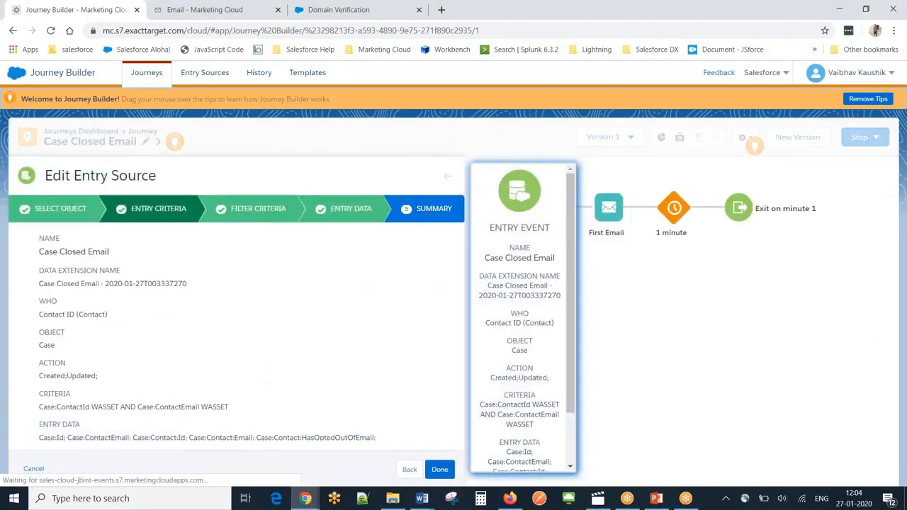
{"action": "left_click", "coordinate": [153, 210]}
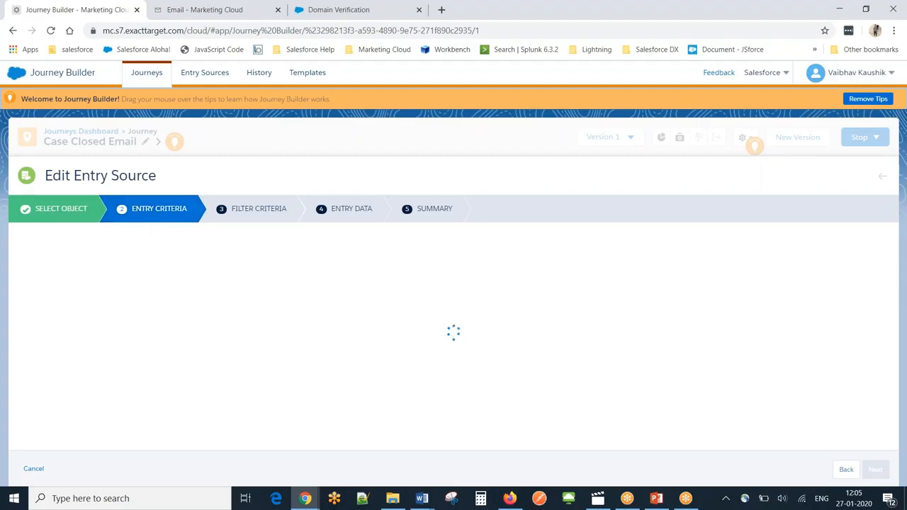
{"action": "left_click", "coordinate": [894, 12]}
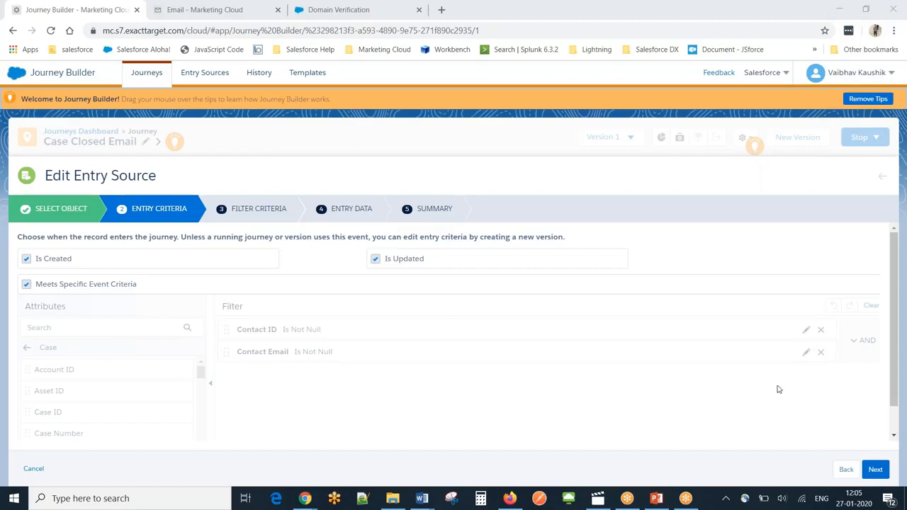
{"action": "left_click", "coordinate": [847, 471]}
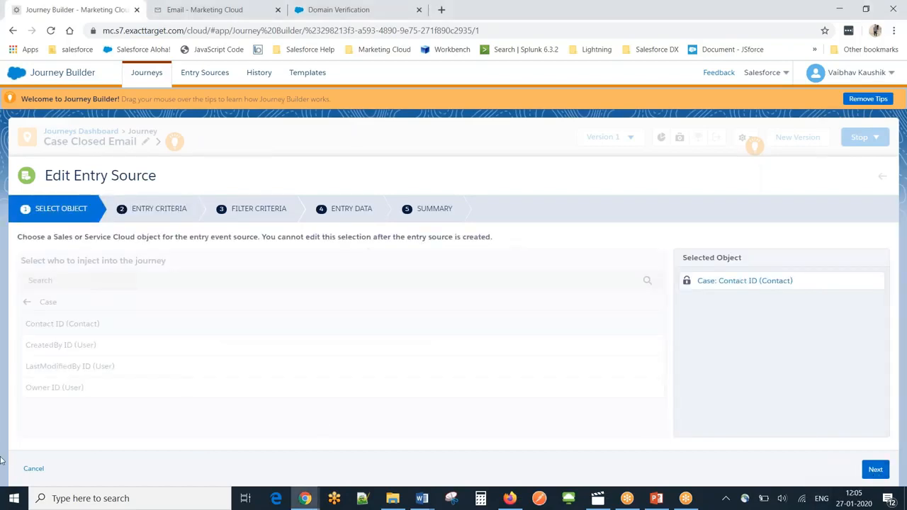
{"action": "left_click", "coordinate": [34, 469]}
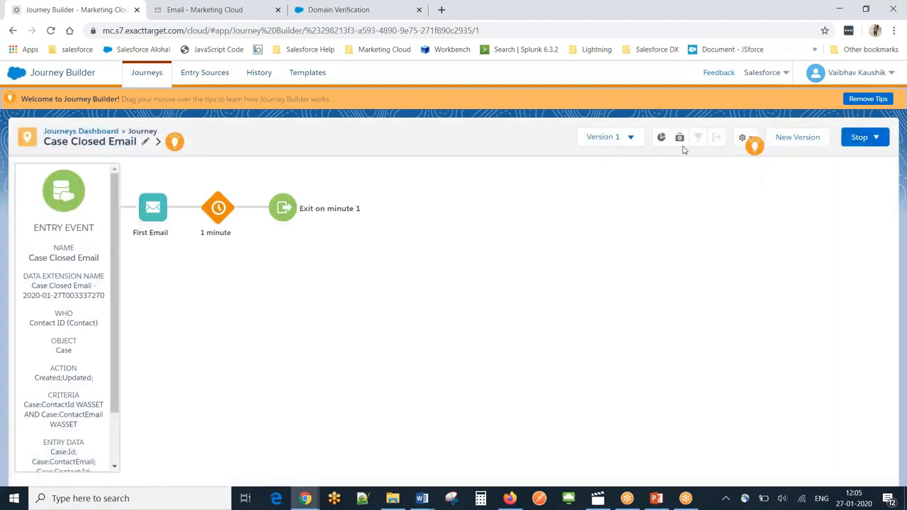
Check the journey's version list and create a new version of the Case Closed Email journey
{"action": "left_click", "coordinate": [632, 138]}
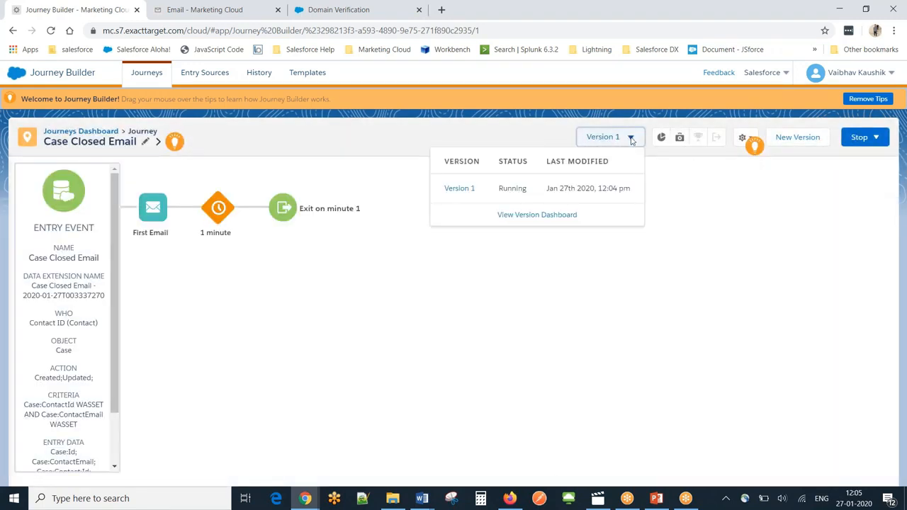
{"action": "left_click", "coordinate": [805, 143]}
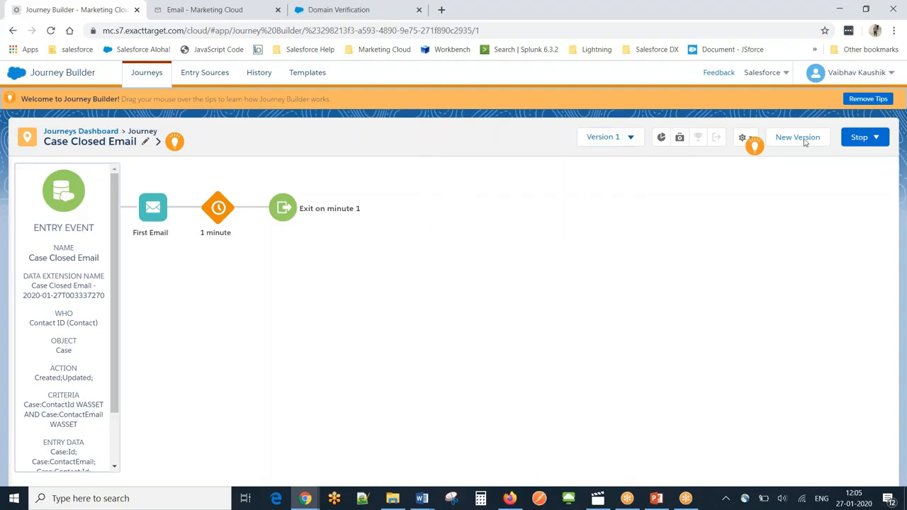
{"action": "left_click", "coordinate": [794, 143]}
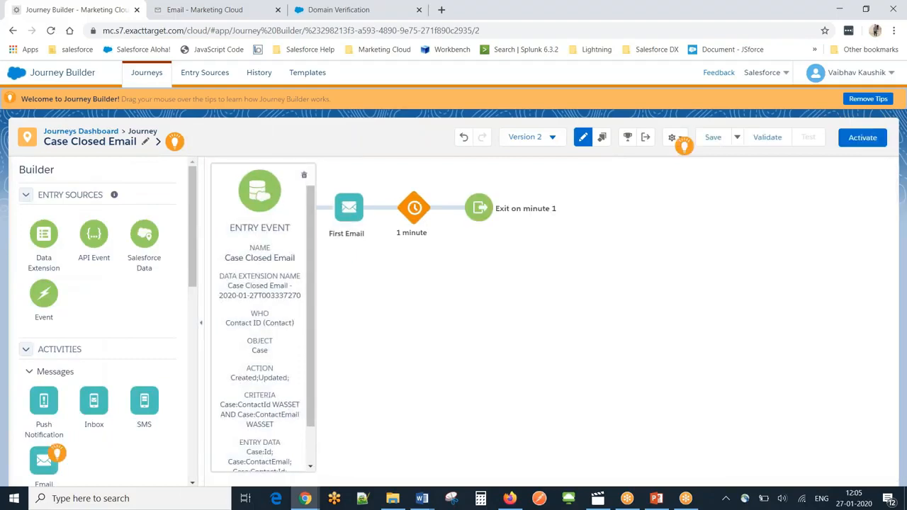
Review the entry criteria in Version 2's entry source, close it discarding changes, and go back to the Journeys Dashboard
{"action": "left_click", "coordinate": [258, 290]}
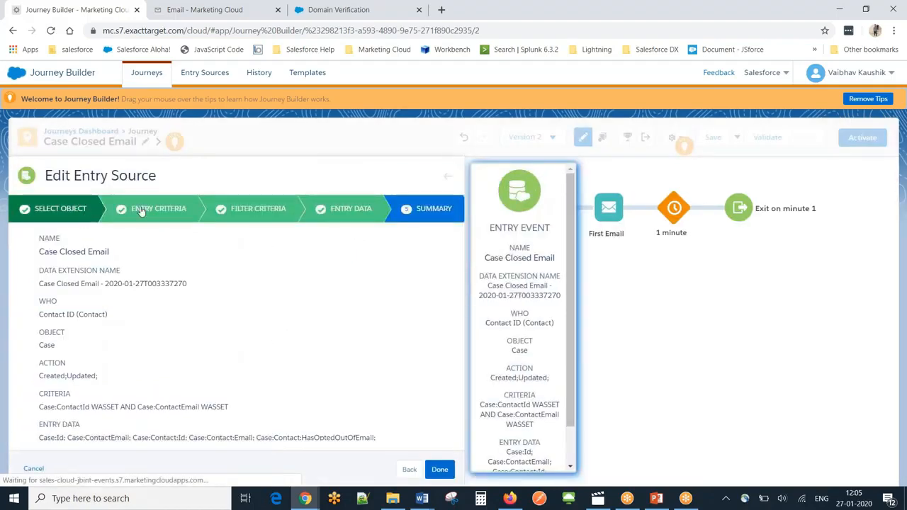
{"action": "left_click", "coordinate": [140, 210]}
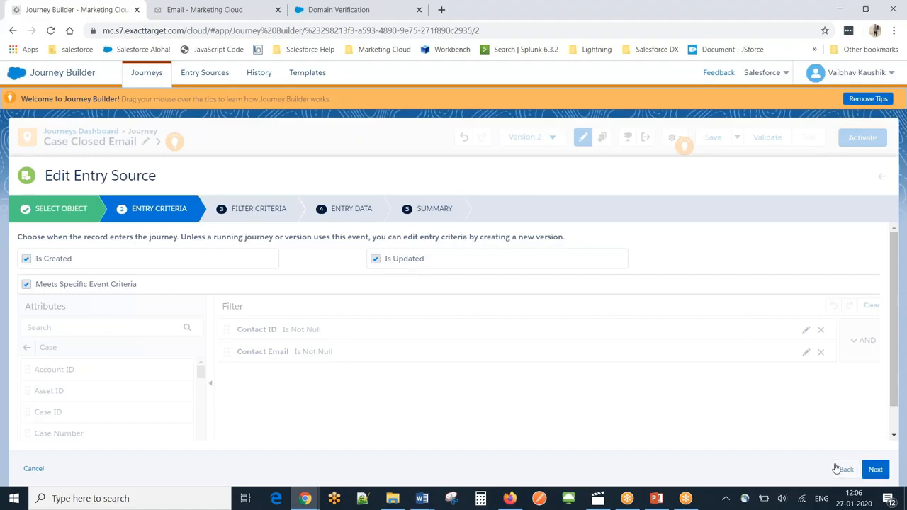
{"action": "left_click", "coordinate": [32, 469]}
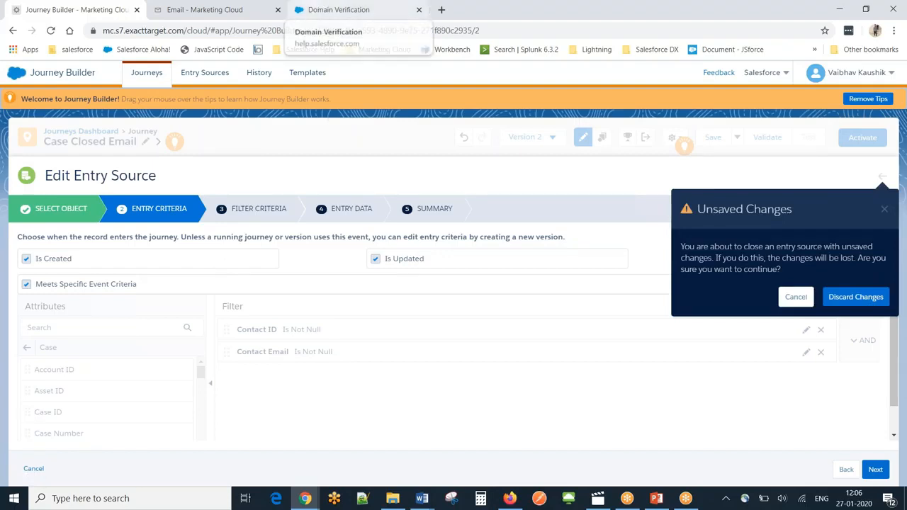
{"action": "left_click", "coordinate": [855, 296]}
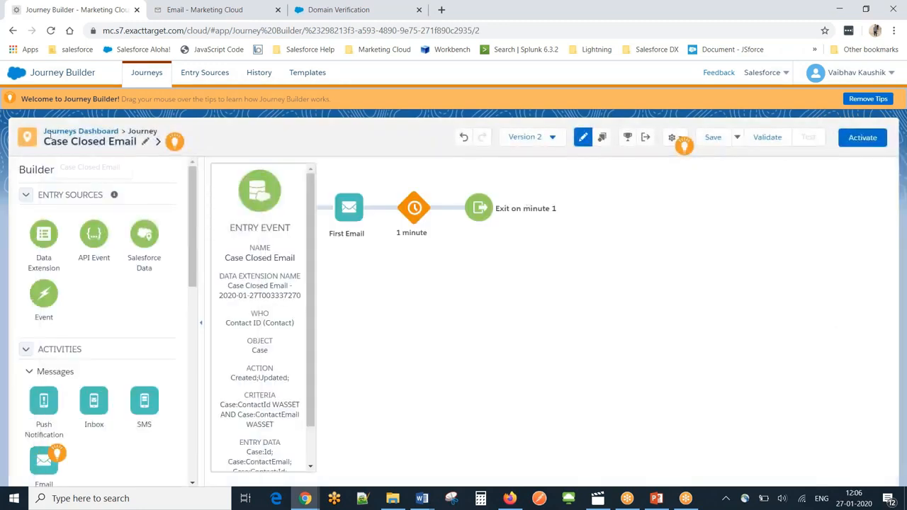
{"action": "left_click", "coordinate": [59, 133]}
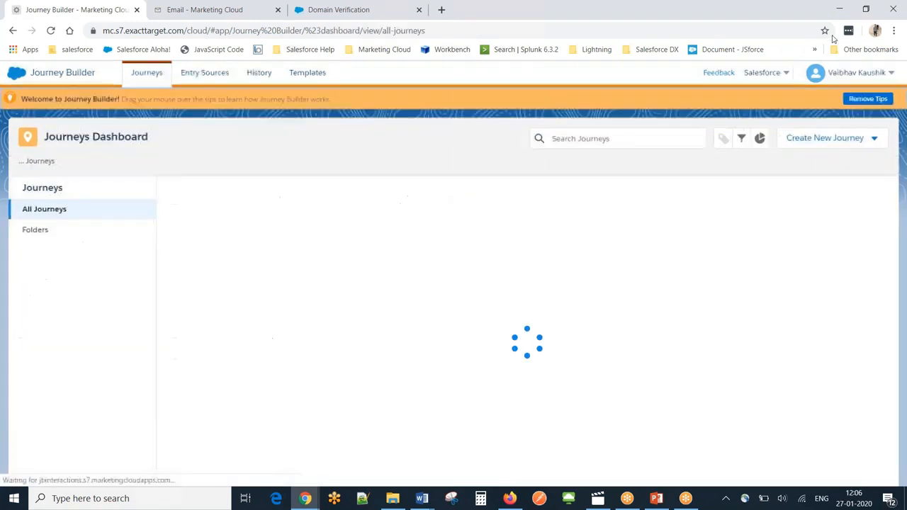
{"action": "left_click", "coordinate": [893, 22]}
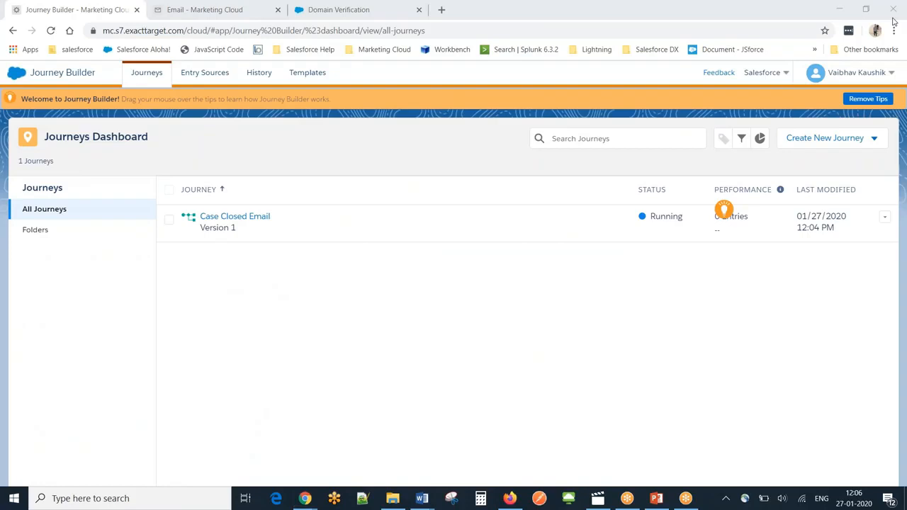
{"action": "left_click", "coordinate": [476, 143]}
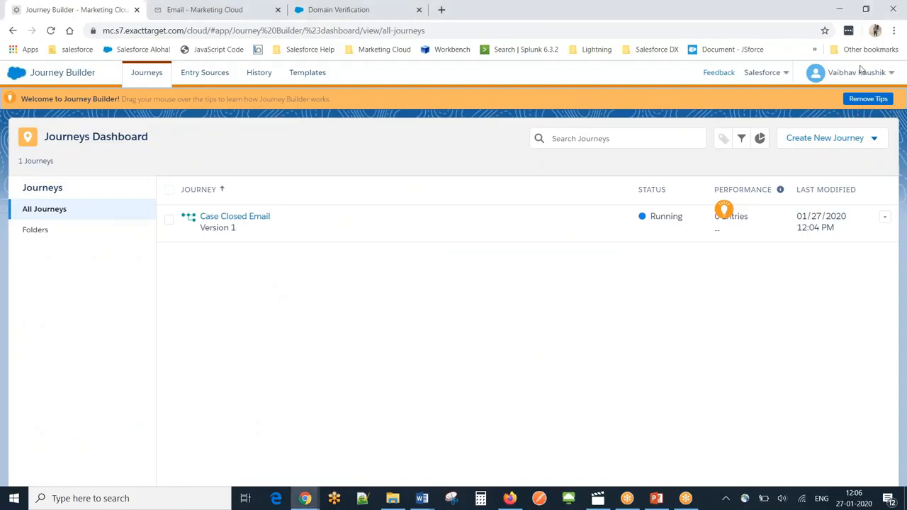
{"action": "left_click", "coordinate": [894, 31]}
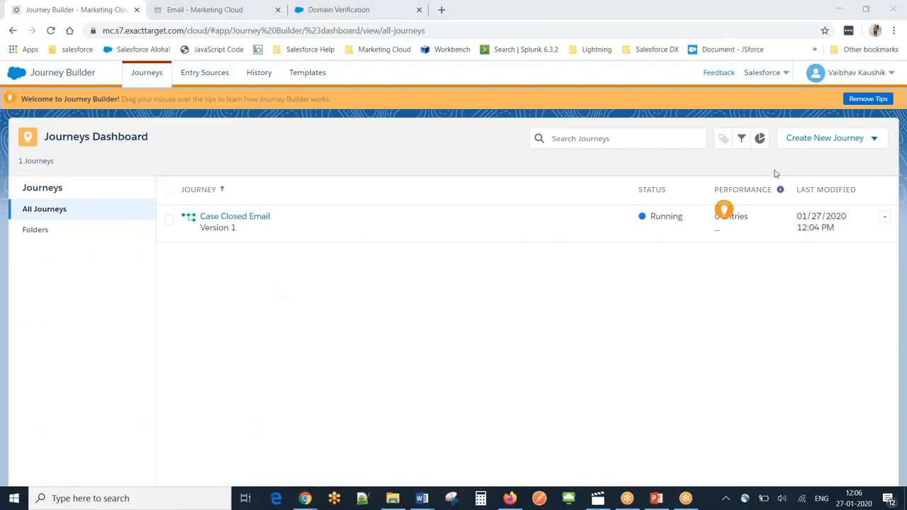
Create a new journey, add a Salesforce Data entry source to the canvas, and choose Salesforce Data as its event type
{"action": "left_click", "coordinate": [812, 142]}
{"action": "left_click", "coordinate": [810, 162]}
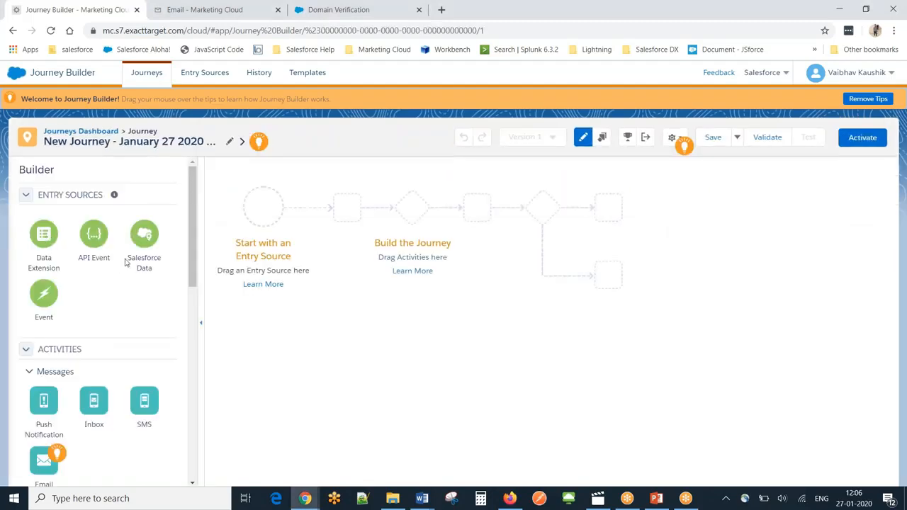
{"action": "left_click_drag", "start_coordinate": [138, 247], "coordinate": [282, 236]}
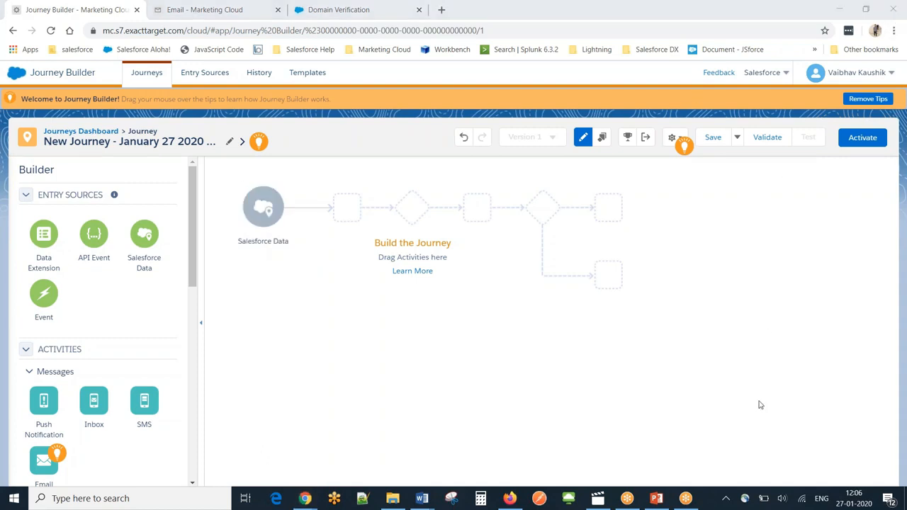
{"action": "left_click", "coordinate": [237, 214]}
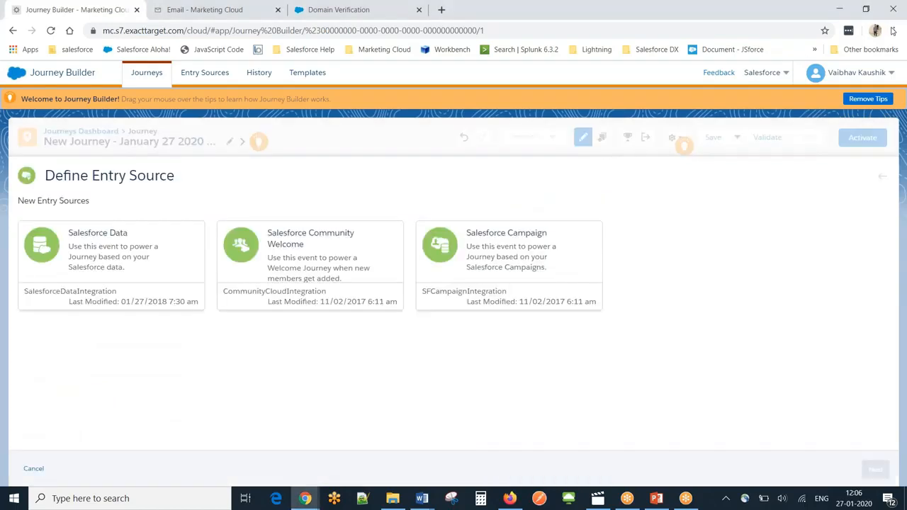
{"action": "left_click", "coordinate": [89, 255]}
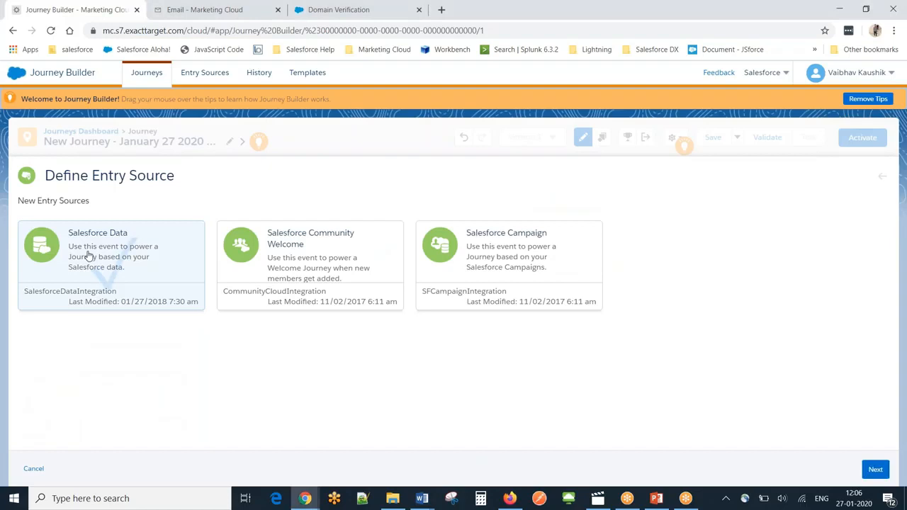
{"action": "left_click", "coordinate": [876, 469]}
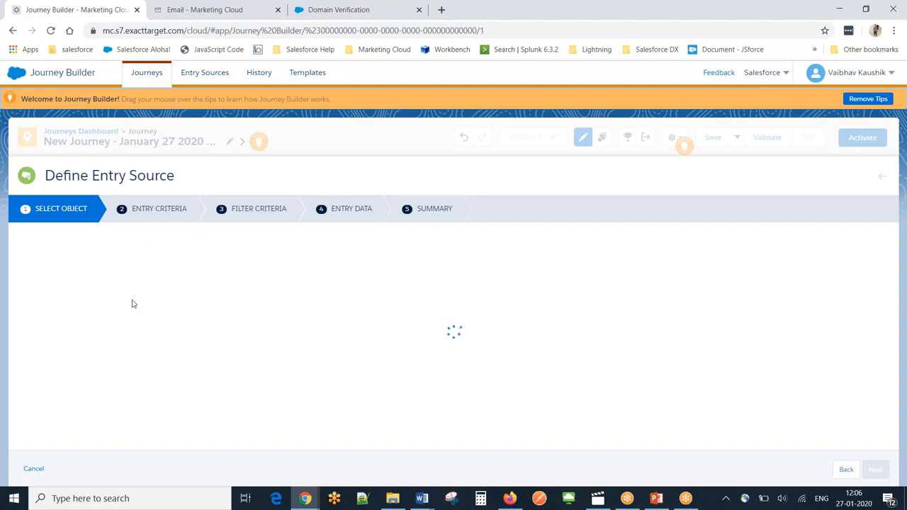
Find the Case object for the entry source and choose Contact ID (Contact) as who to inject into the journey
{"action": "left_click", "coordinate": [146, 280]}
{"action": "type", "text": "ca"}
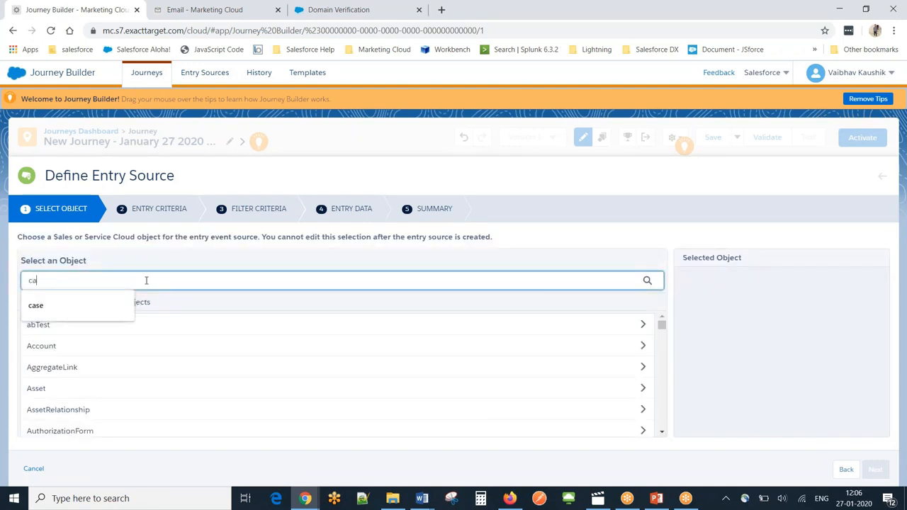
{"action": "type", "text": "se"}
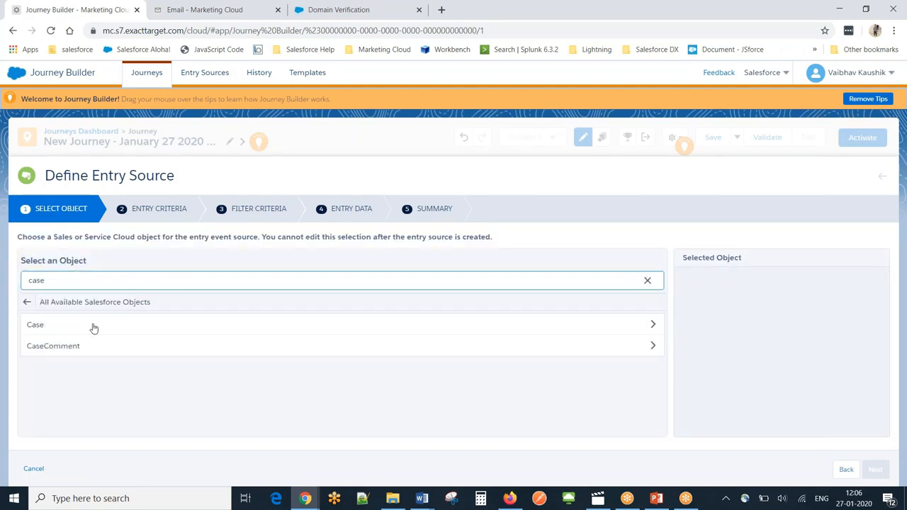
{"action": "left_click", "coordinate": [93, 327]}
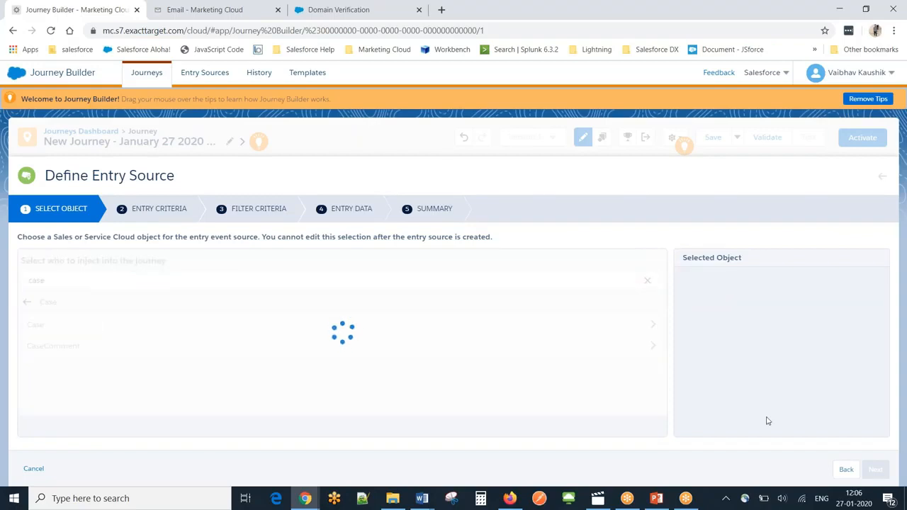
{"action": "left_click", "coordinate": [315, 327]}
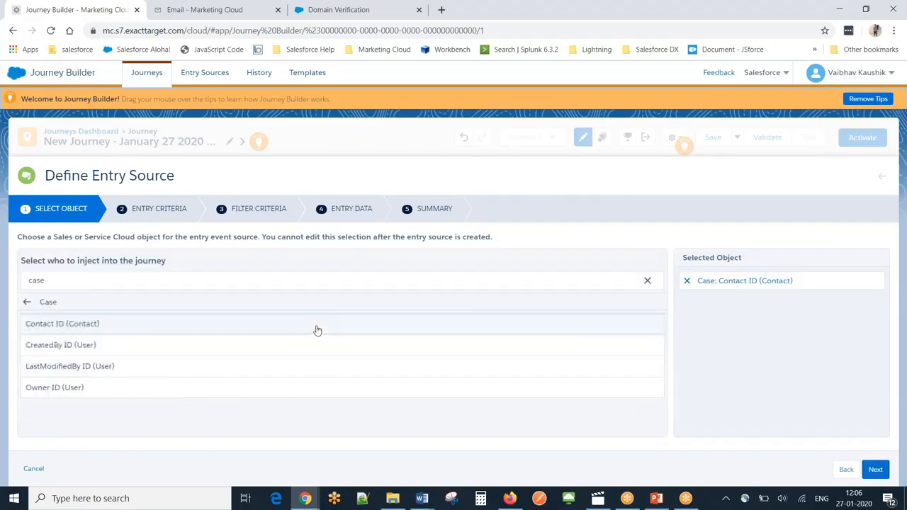
{"action": "left_click", "coordinate": [875, 469]}
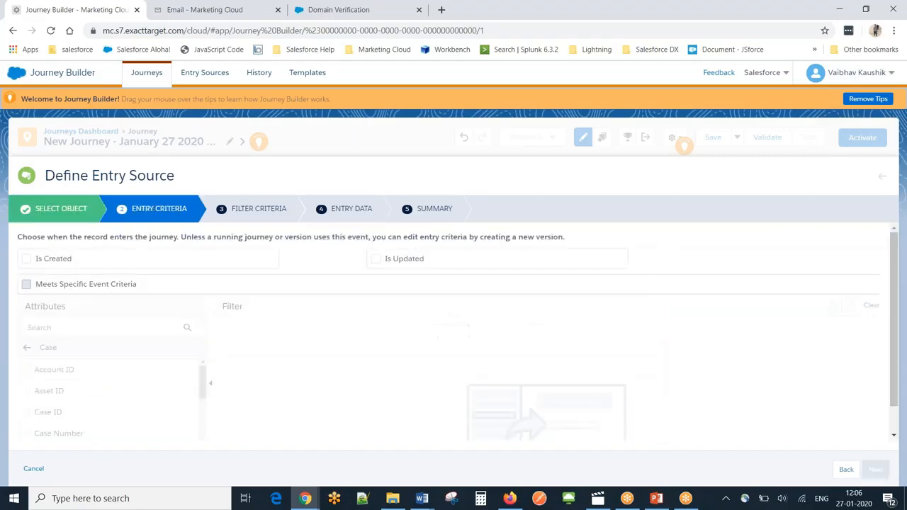
Let records enter the journey when created or updated, and add the Case Status attribute to the event criteria filter
{"action": "left_click", "coordinate": [74, 261]}
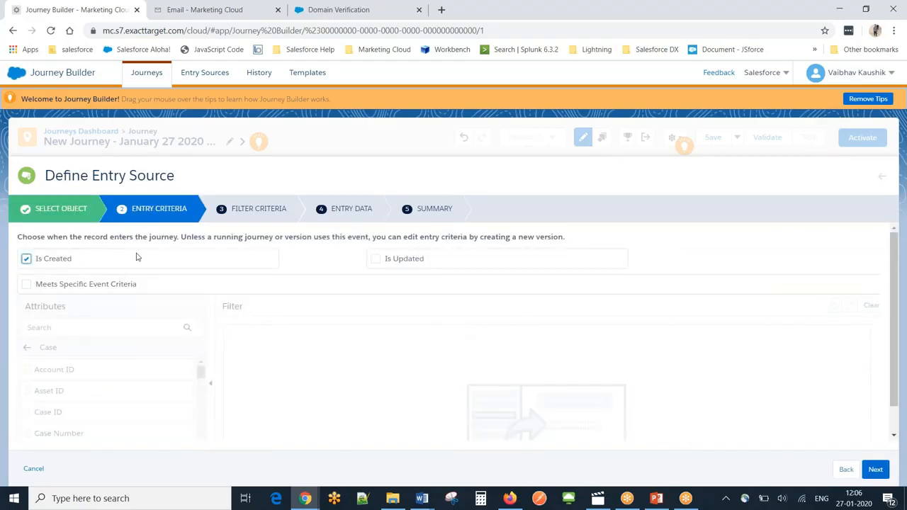
{"action": "left_click", "coordinate": [377, 260]}
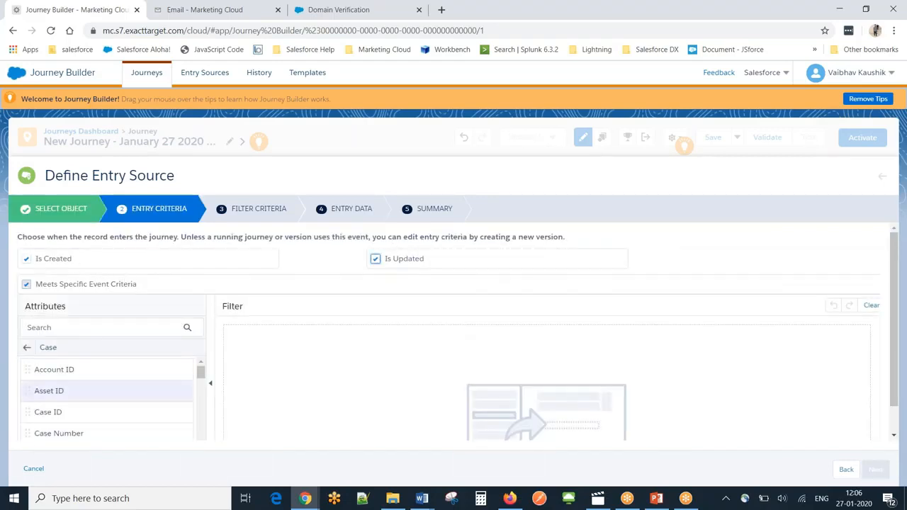
{"action": "scroll", "coordinate": [203, 386], "scroll_direction": "down", "scroll_amount": 3}
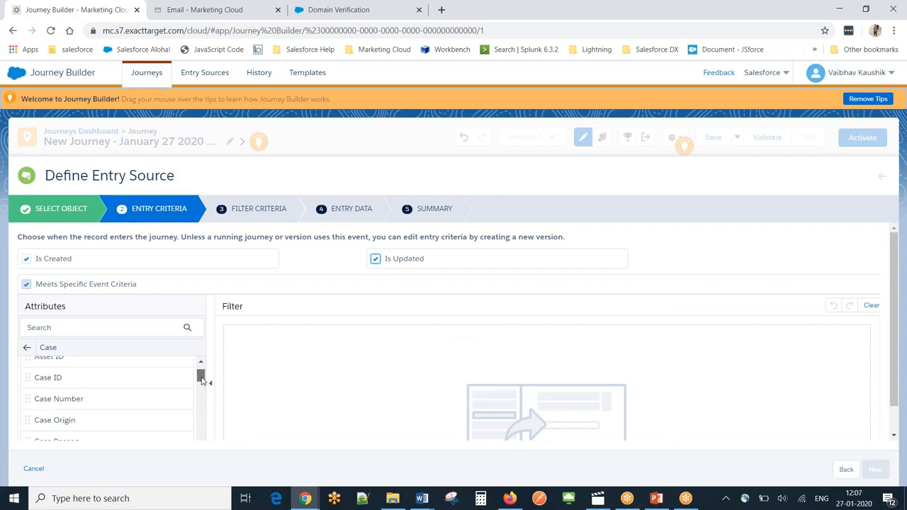
{"action": "left_click_drag", "start_coordinate": [201, 387], "coordinate": [203, 455]}
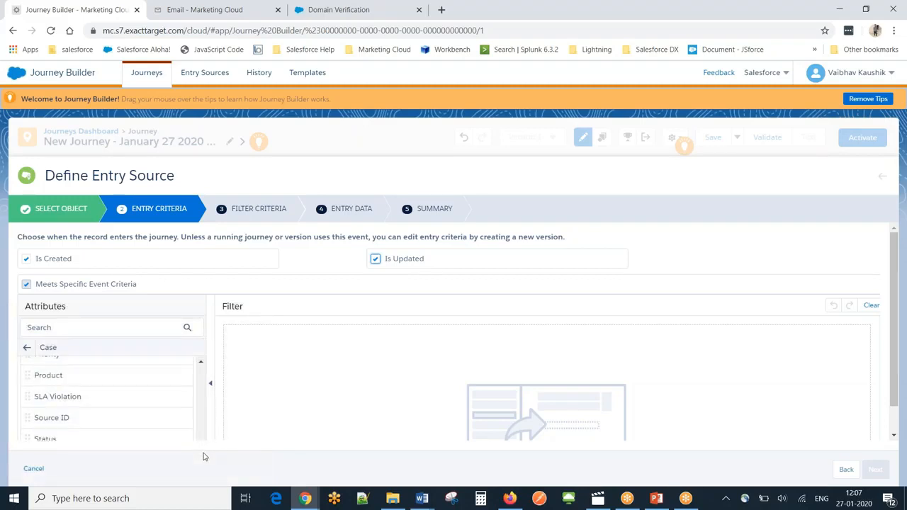
{"action": "double_click", "coordinate": [43, 435]}
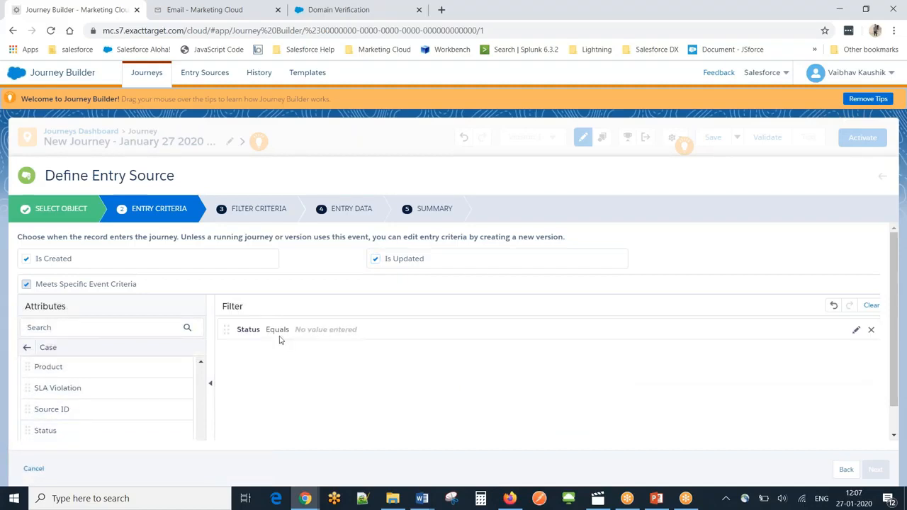
Set the Status condition to Equals Closed and proceed to the filter criteria
{"action": "left_click", "coordinate": [316, 337]}
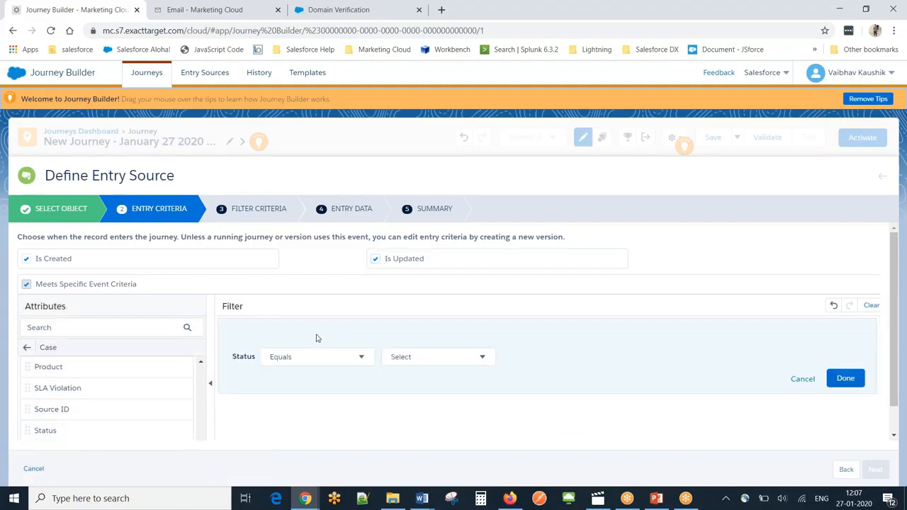
{"action": "left_click", "coordinate": [407, 359]}
{"action": "left_click", "coordinate": [427, 323]}
{"action": "left_click", "coordinate": [433, 363]}
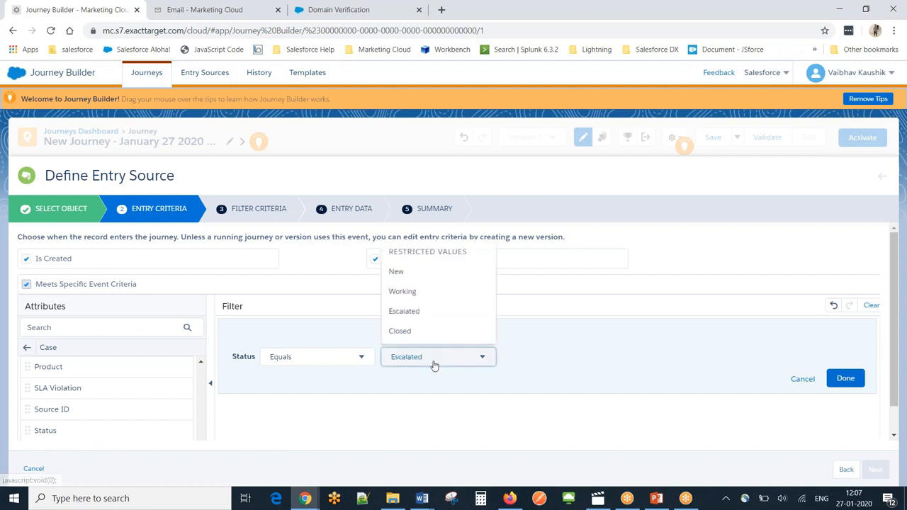
{"action": "left_click", "coordinate": [432, 332]}
{"action": "left_click", "coordinate": [845, 383]}
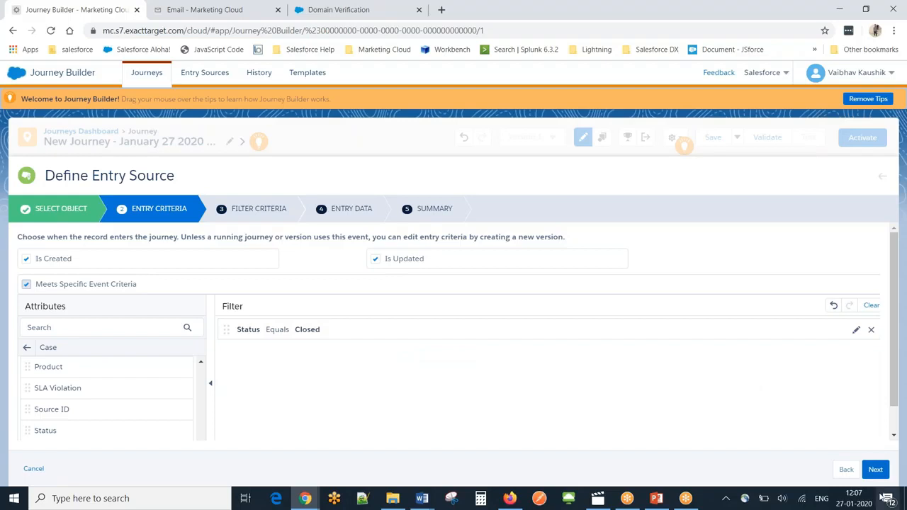
{"action": "left_click", "coordinate": [877, 470]}
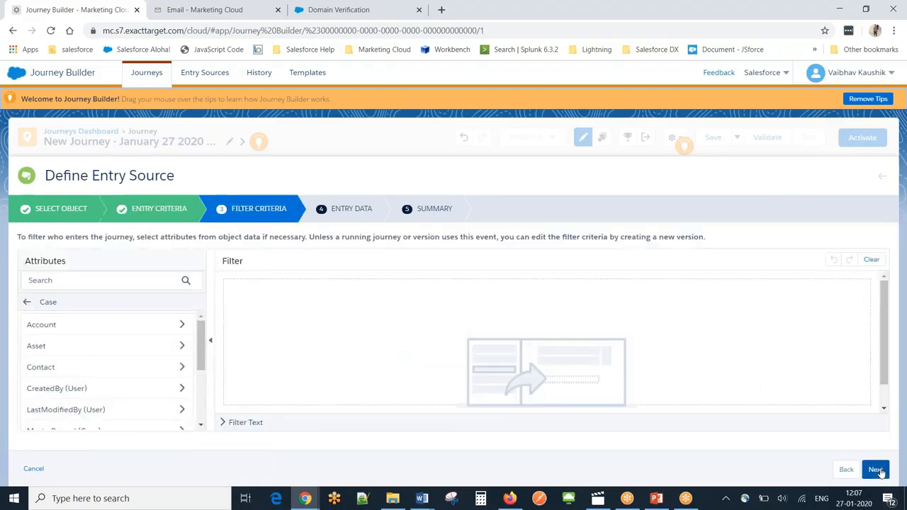
Leave the filter criteria empty, add the Case object's Contact Email field to the entry data, and finish the entry source
{"action": "left_click", "coordinate": [883, 466]}
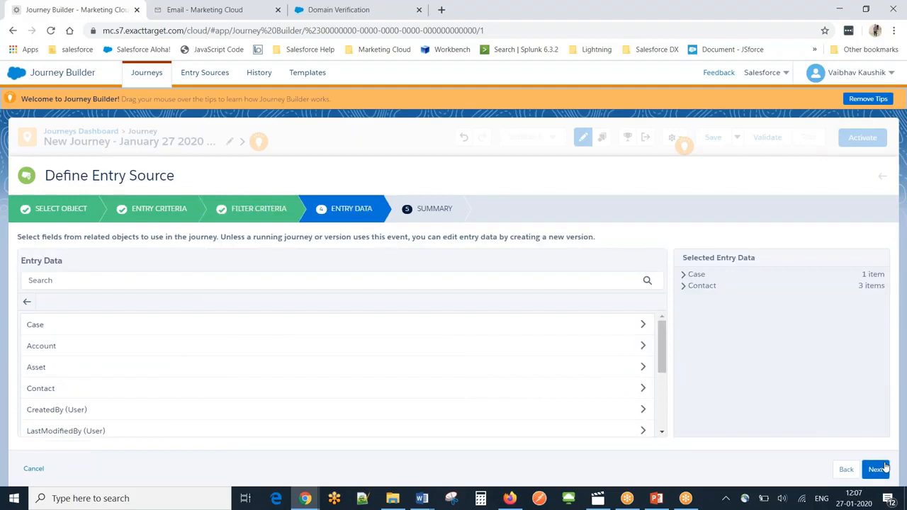
{"action": "left_click", "coordinate": [639, 326]}
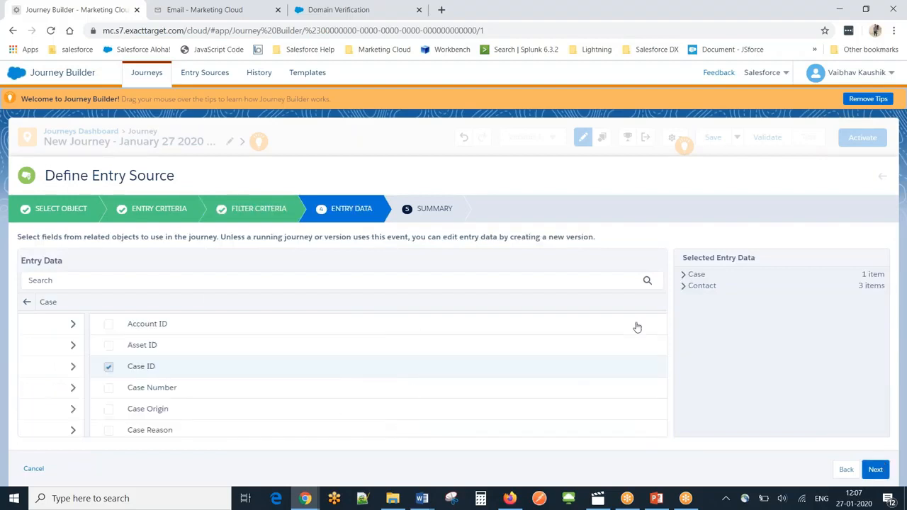
{"action": "left_click_drag", "start_coordinate": [664, 328], "coordinate": [663, 352]}
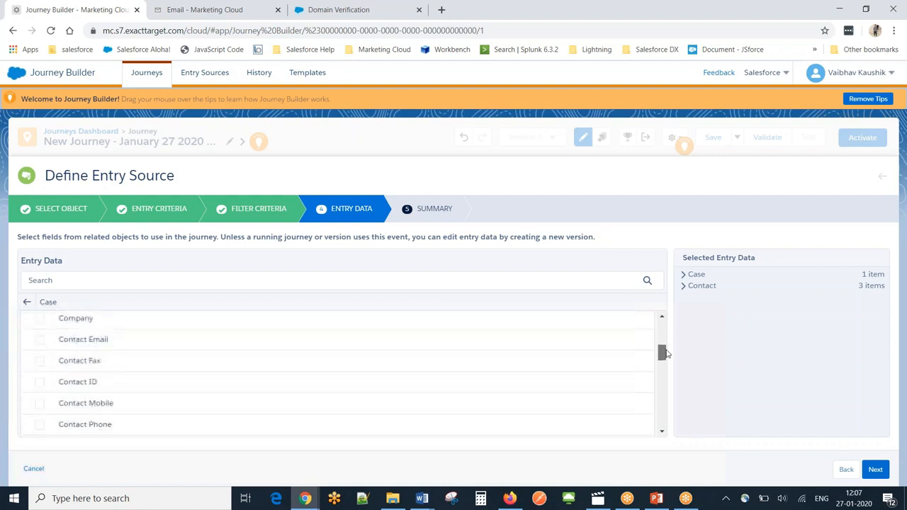
{"action": "left_click", "coordinate": [95, 344]}
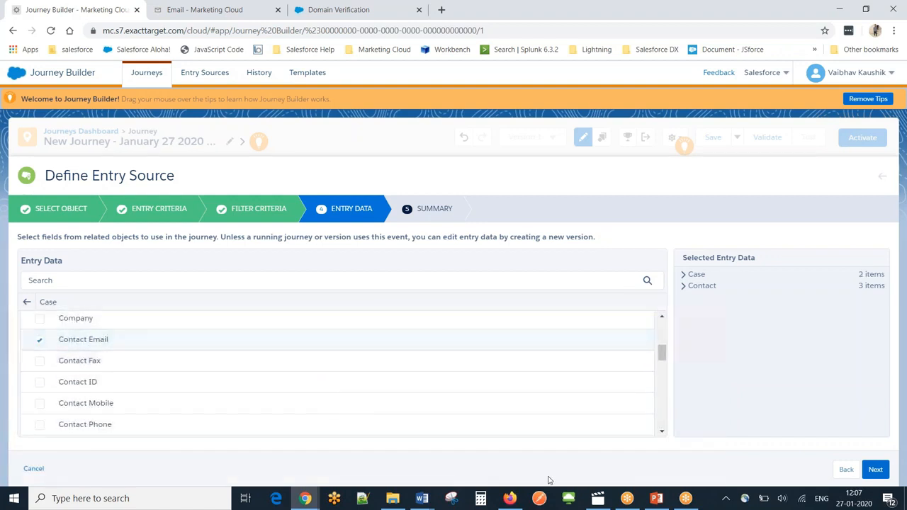
{"action": "left_click", "coordinate": [876, 469]}
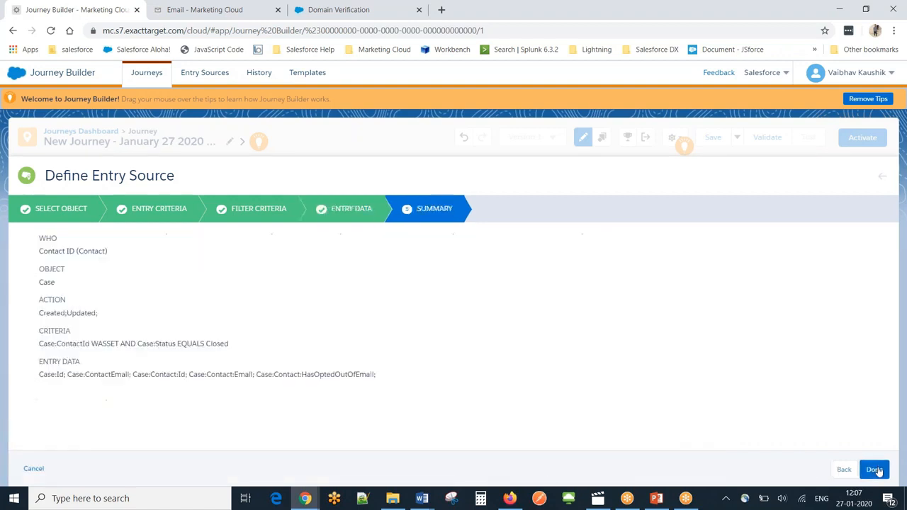
{"action": "left_click", "coordinate": [876, 470]}
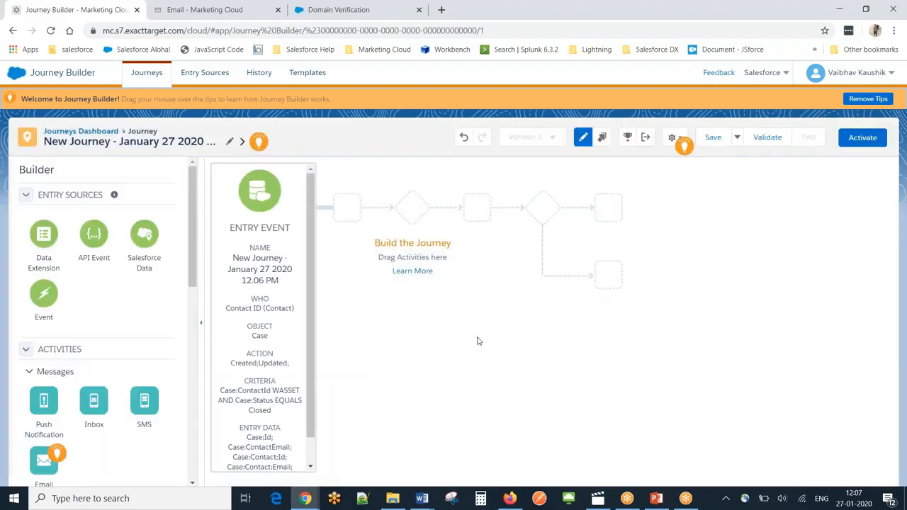
Add an Email activity after the entry event and assign the First Email message to it
{"action": "left_click_drag", "start_coordinate": [43, 460], "coordinate": [330, 233]}
{"action": "left_click", "coordinate": [350, 208]}
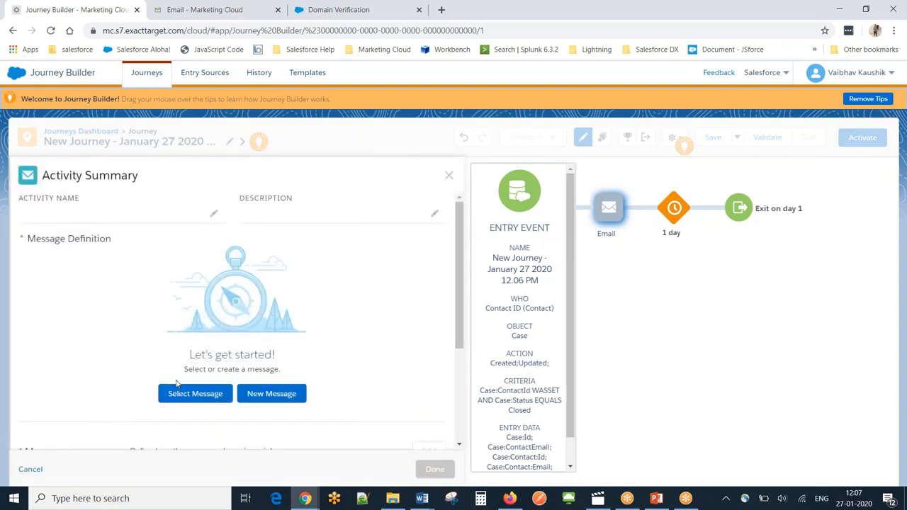
{"action": "left_click", "coordinate": [186, 394]}
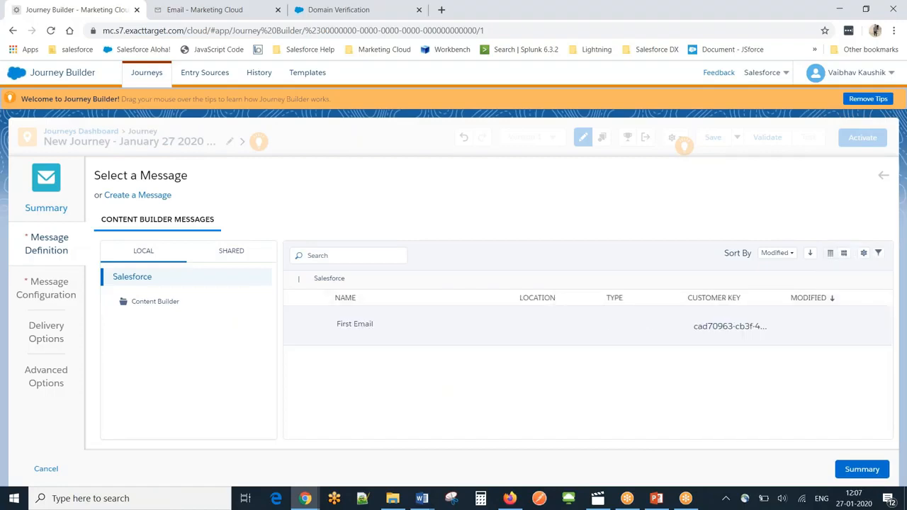
{"action": "left_click", "coordinate": [472, 338]}
{"action": "left_click", "coordinate": [858, 469]}
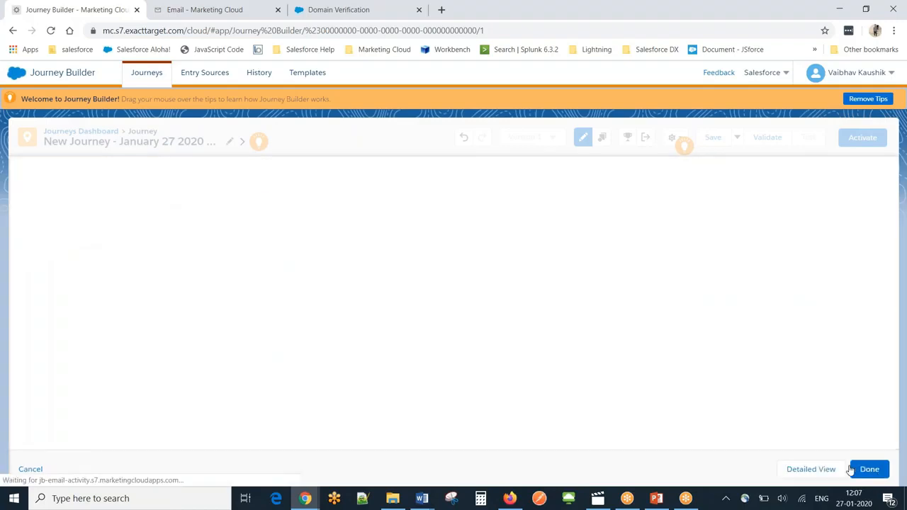
{"action": "left_click", "coordinate": [436, 469]}
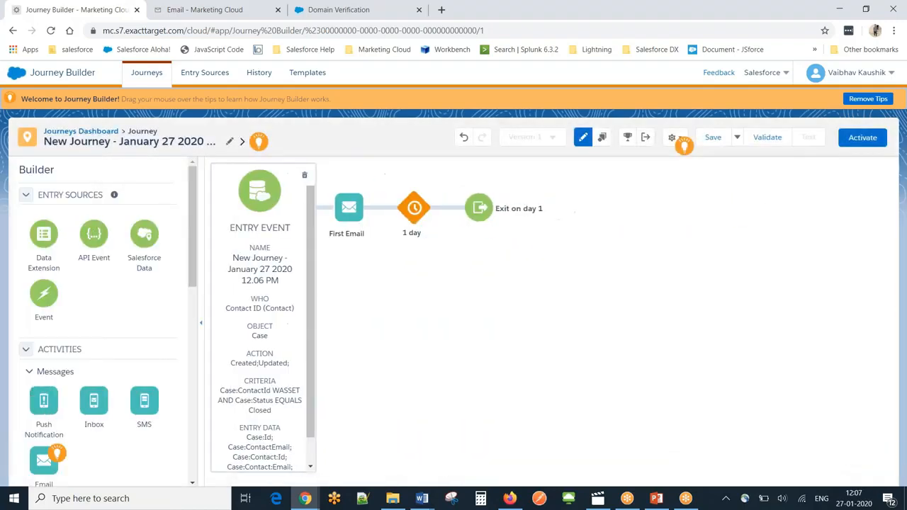
In the journey settings, allow re-entry anytime, use Case:ContactEmail as the default email address, and take the default mobile number from Contacts
{"action": "left_click", "coordinate": [673, 138]}
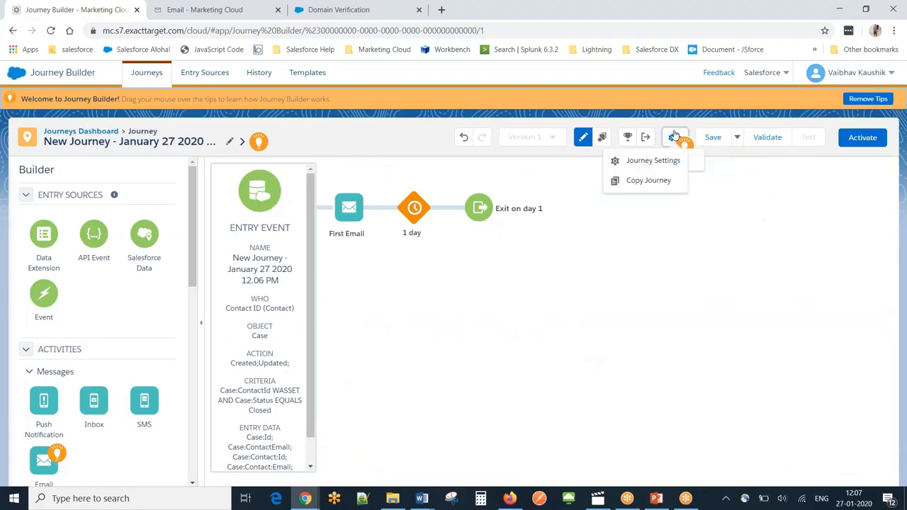
{"action": "left_click", "coordinate": [651, 160]}
{"action": "left_click", "coordinate": [52, 261]}
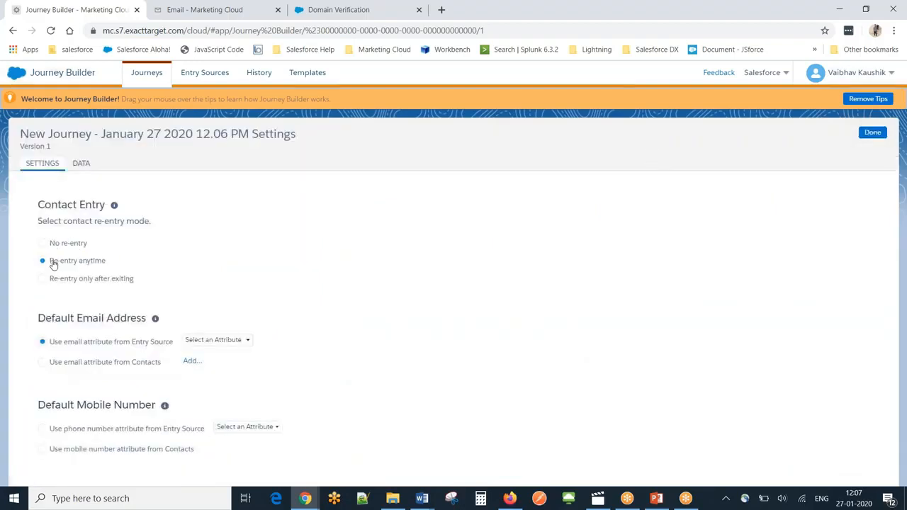
{"action": "left_click", "coordinate": [227, 342]}
{"action": "left_click", "coordinate": [229, 366]}
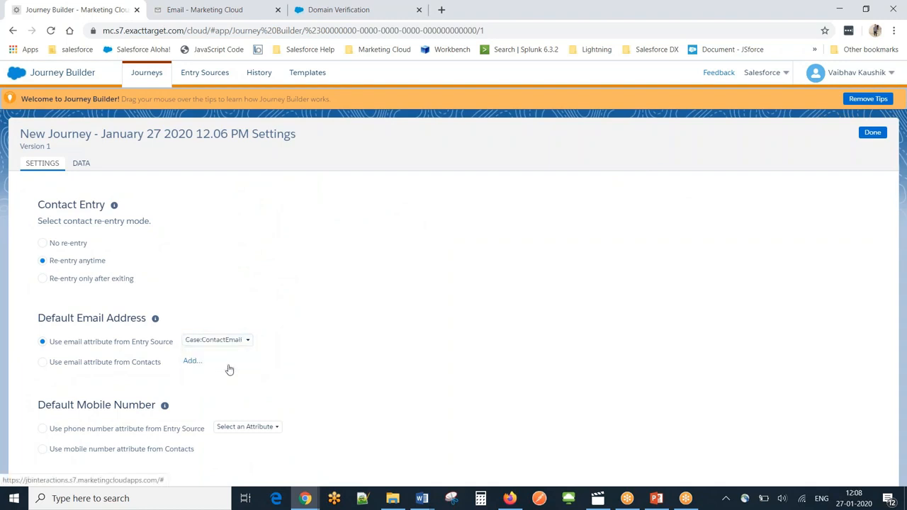
{"action": "left_click", "coordinate": [111, 447]}
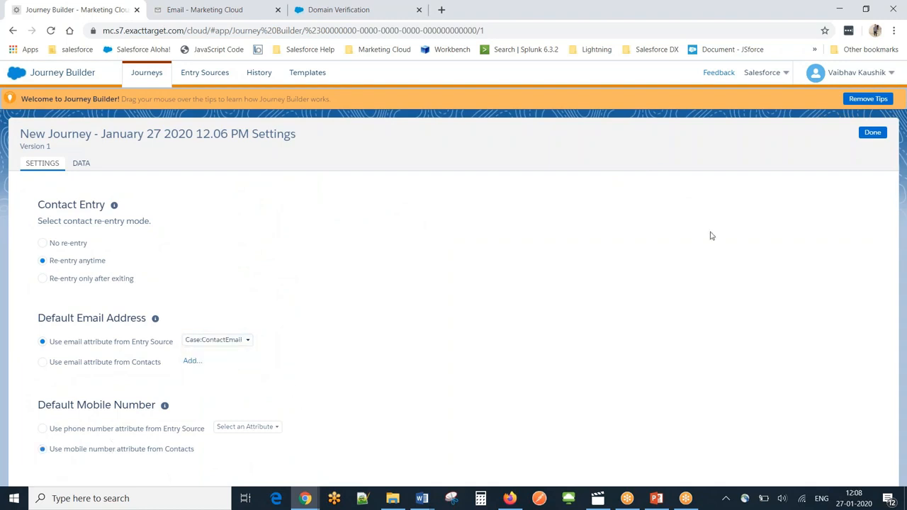
{"action": "left_click", "coordinate": [872, 133]}
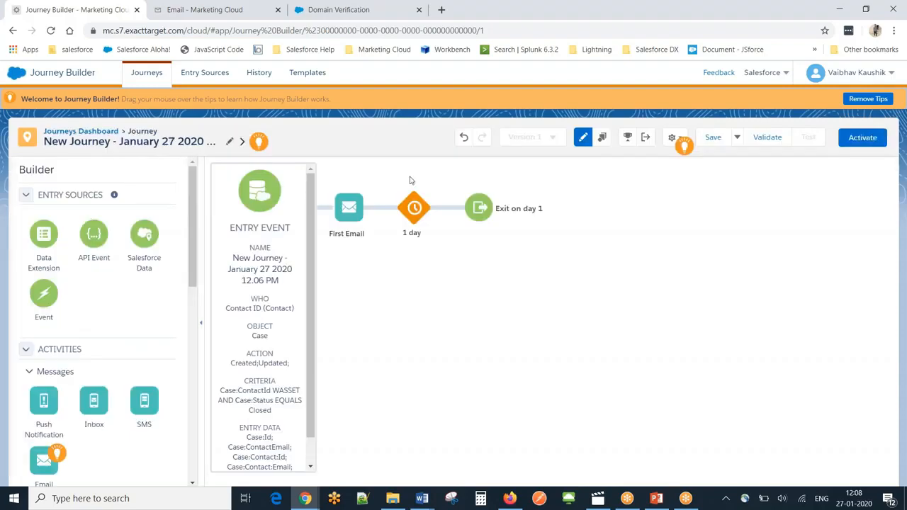
Rename the journey as Case Closed Email and save it
{"action": "left_click", "coordinate": [167, 139]}
{"action": "type", "text": "Case"}
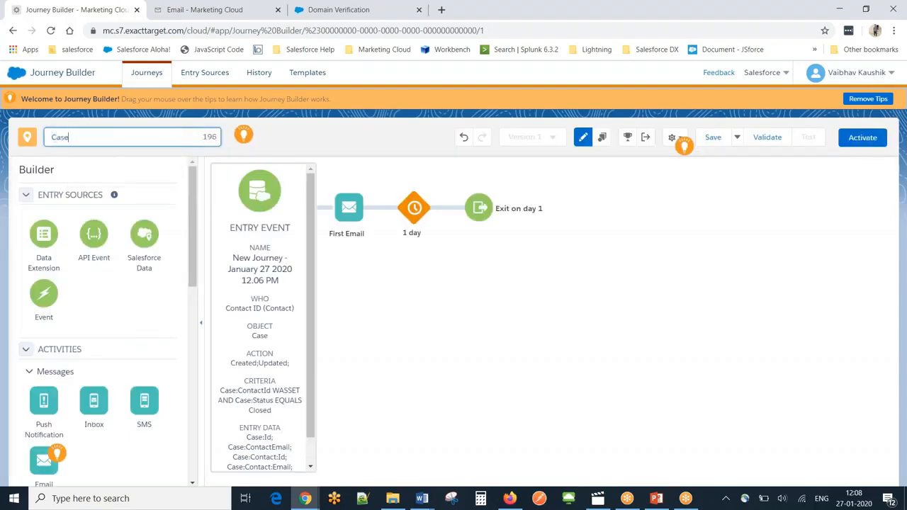
{"action": "type", "text": " Closed Em"}
{"action": "key", "text": "Return"}
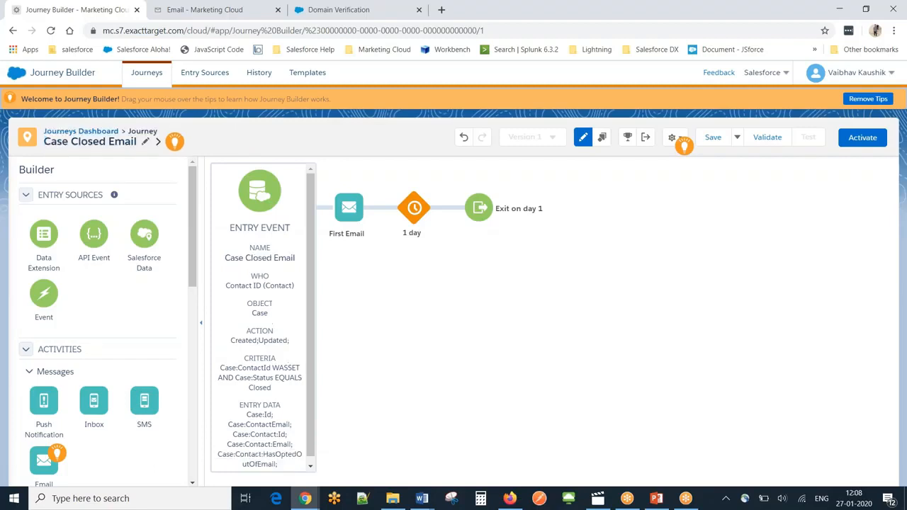
{"action": "left_click", "coordinate": [713, 140]}
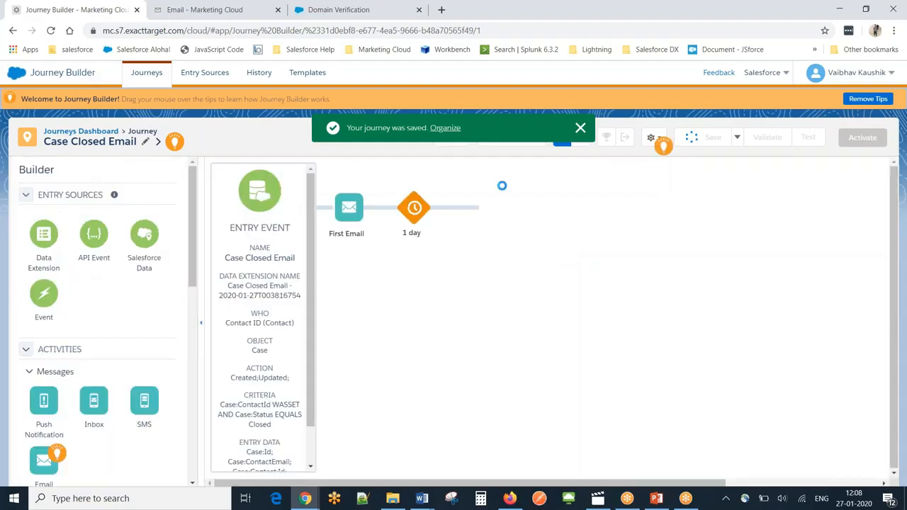
Open the older, running Case Closed Email journey from the Journeys Dashboard and stop all its versions
{"action": "left_click", "coordinate": [73, 133]}
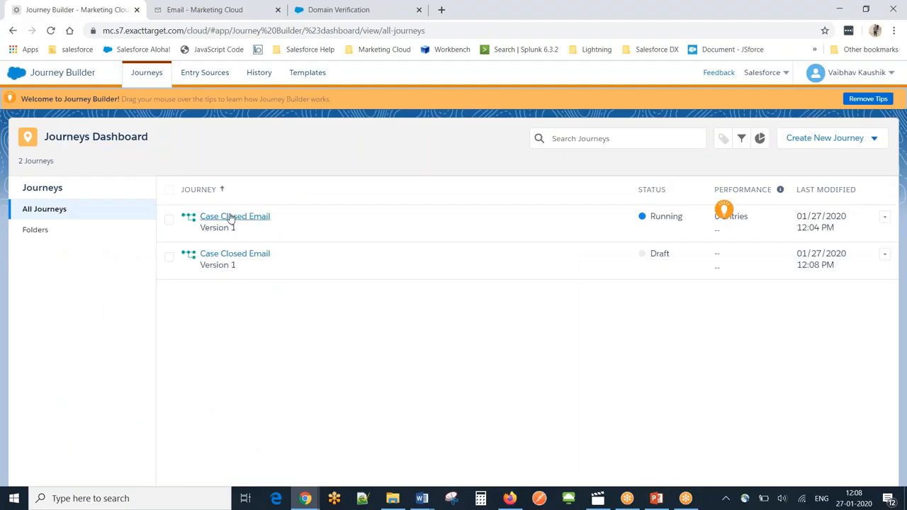
{"action": "left_click", "coordinate": [169, 221]}
{"action": "left_click", "coordinate": [236, 217]}
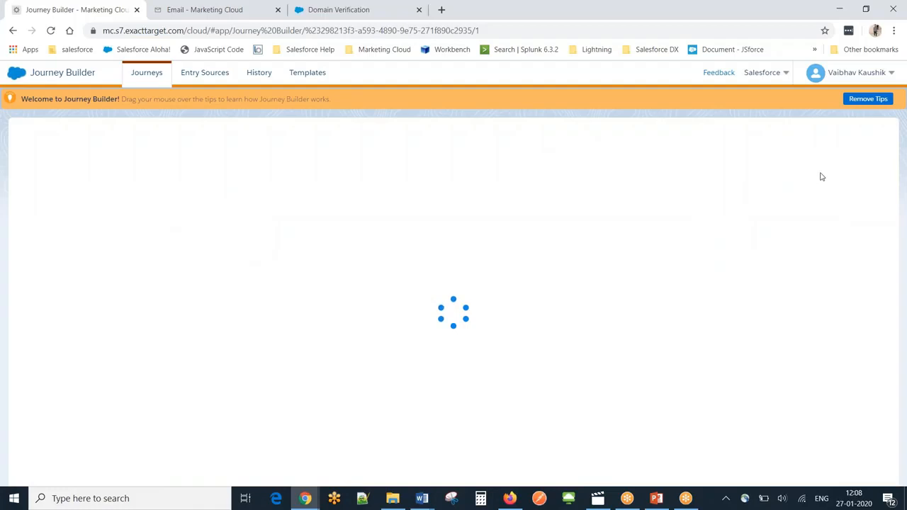
{"action": "left_click", "coordinate": [859, 139]}
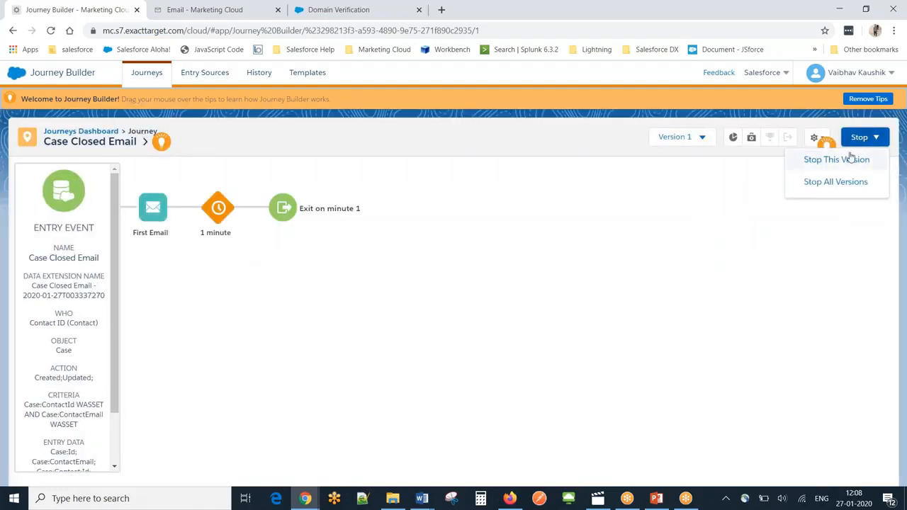
{"action": "left_click", "coordinate": [836, 182]}
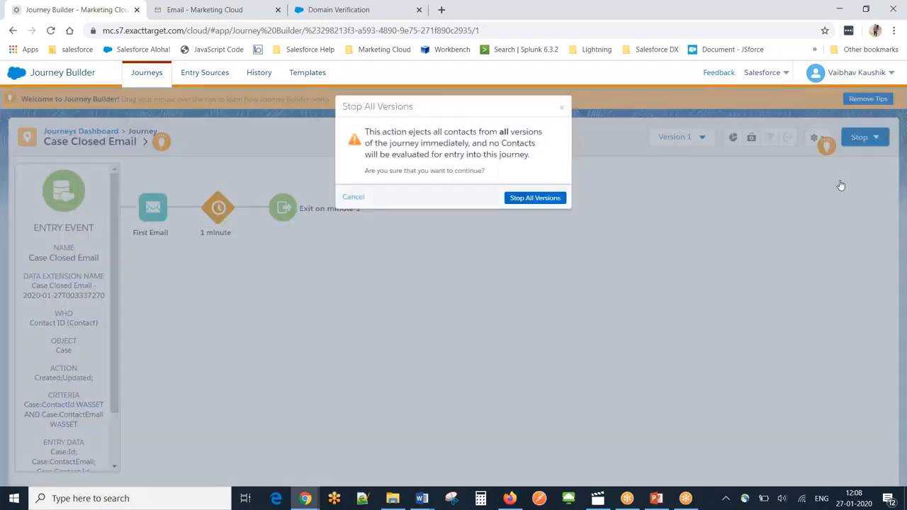
{"action": "left_click", "coordinate": [536, 198]}
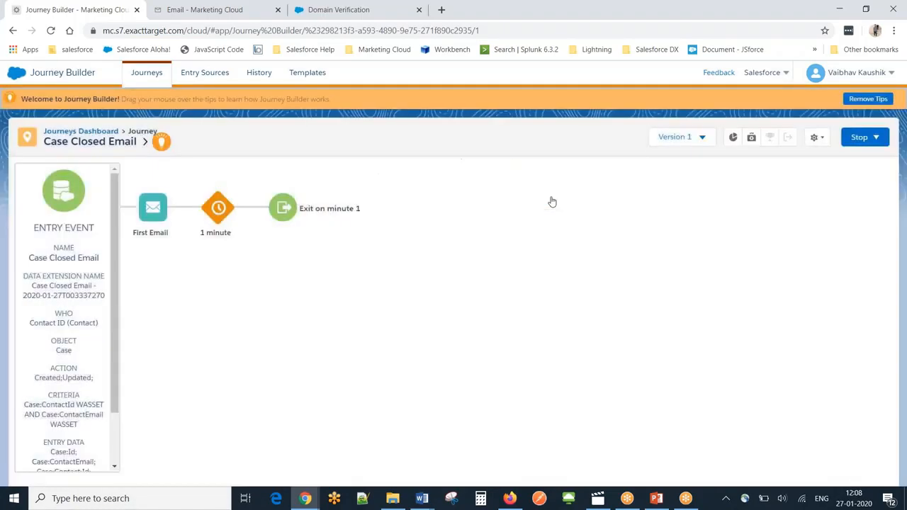
Check from the Journeys Dashboard and on its canvas whether the older Case Closed Email journey has been stopped
{"action": "left_click", "coordinate": [98, 133]}
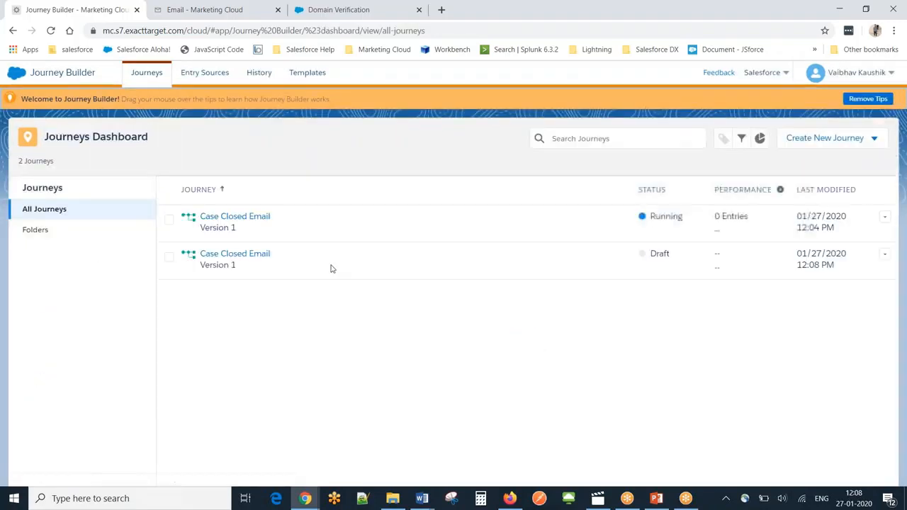
{"action": "left_click", "coordinate": [247, 218]}
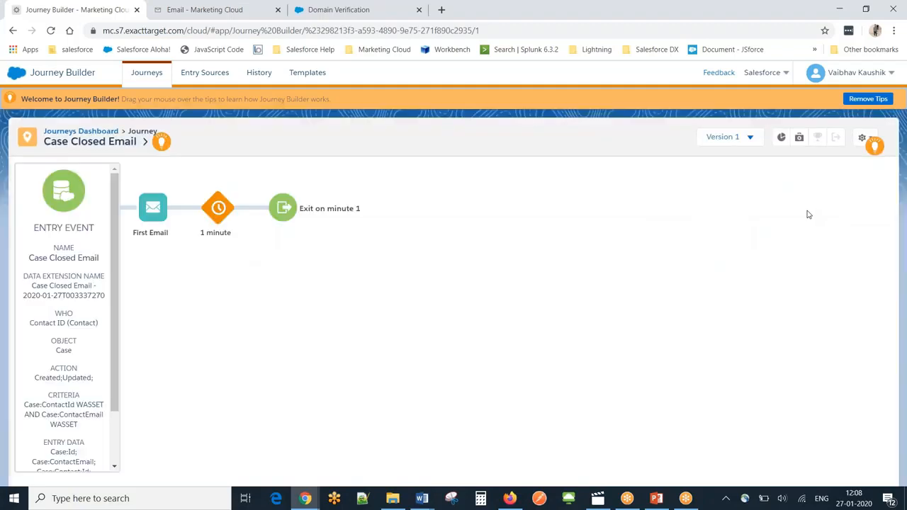
{"action": "mouse_move", "coordinate": [872, 145]}
{"action": "left_click", "coordinate": [80, 131]}
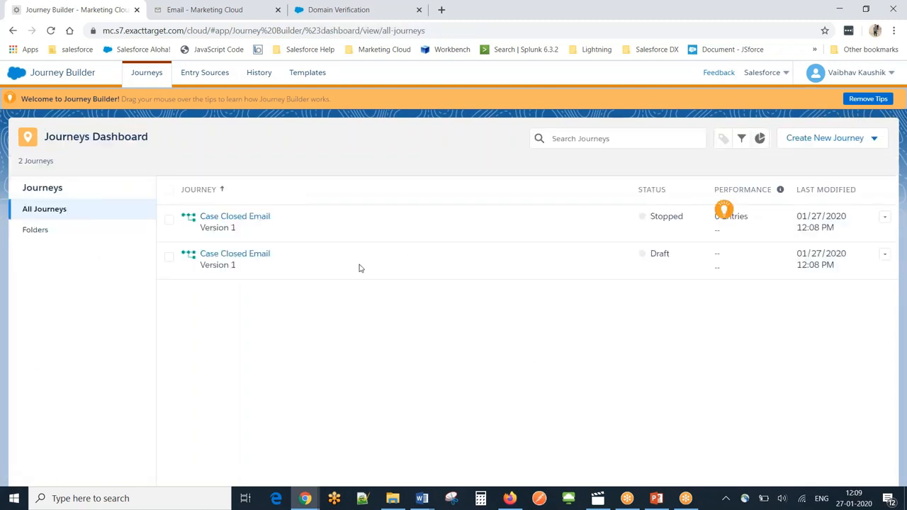
Open the draft Case Closed Email journey, validate it, and activate it
{"action": "left_click", "coordinate": [220, 257]}
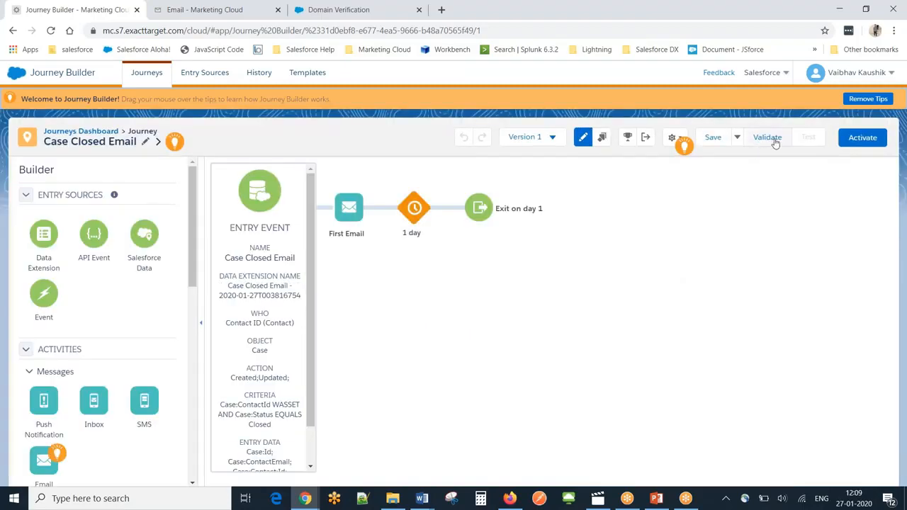
{"action": "left_click", "coordinate": [768, 138]}
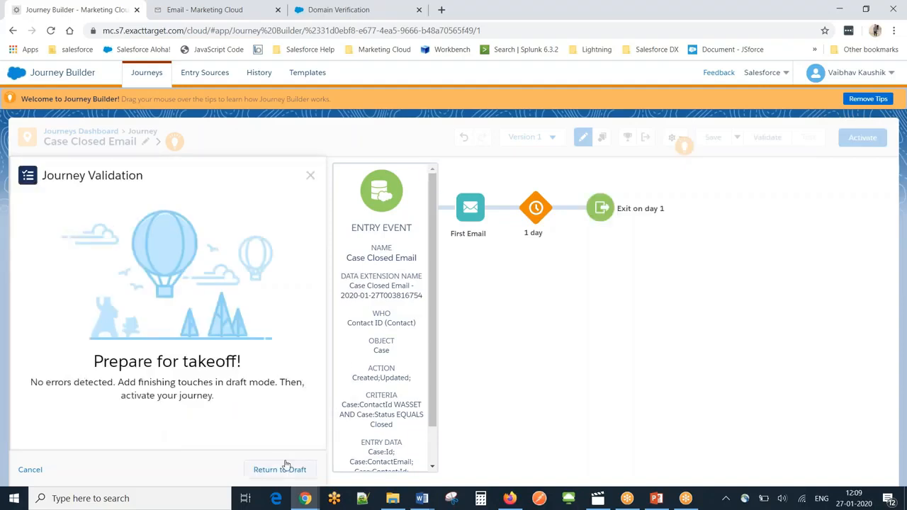
{"action": "left_click", "coordinate": [262, 471]}
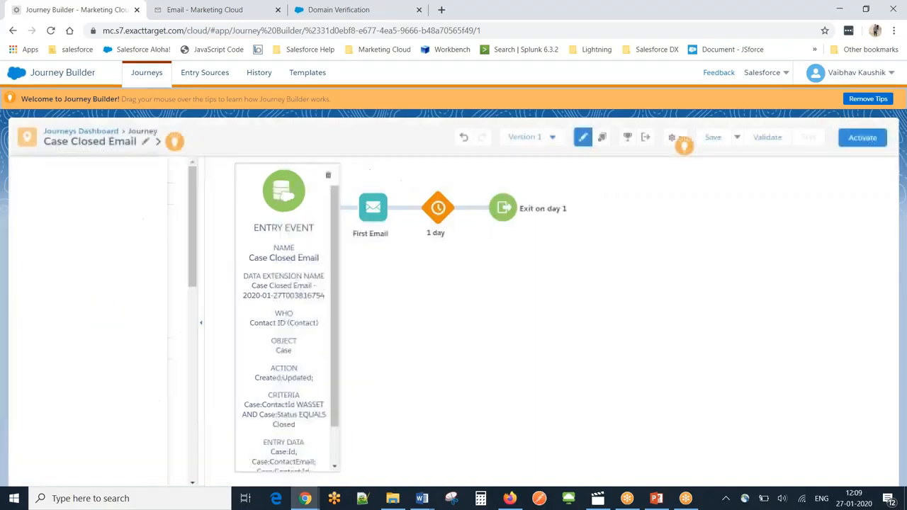
{"action": "left_click", "coordinate": [859, 138]}
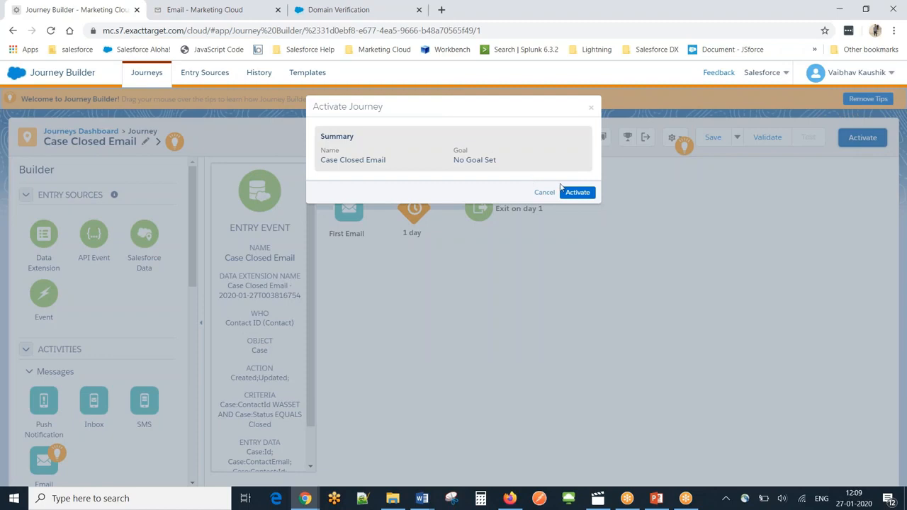
{"action": "left_click", "coordinate": [576, 192]}
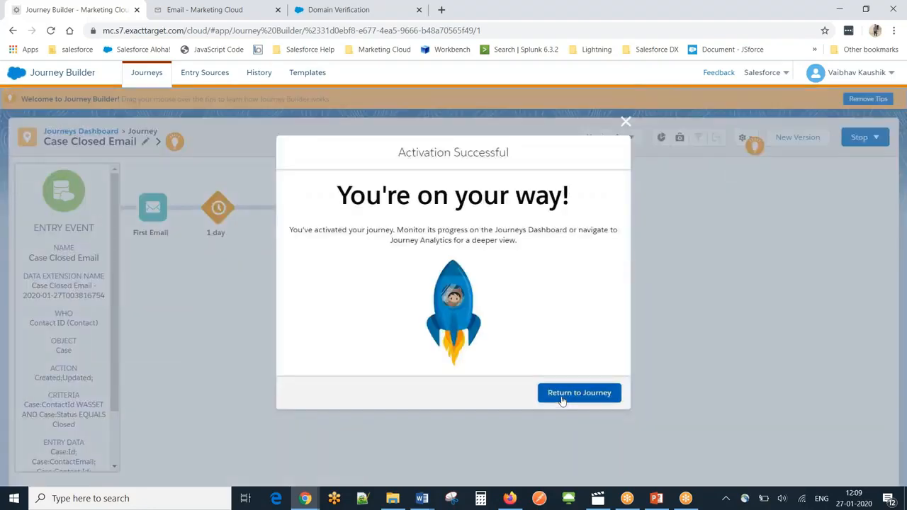
{"action": "left_click", "coordinate": [565, 399]}
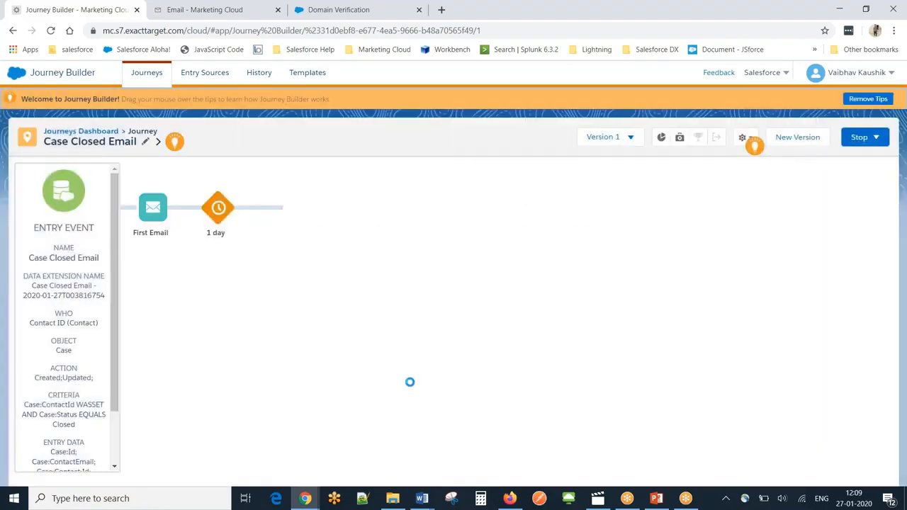
Switch to Salesforce and close the case "I am facing some issue" with the Status Closed
{"action": "mouse_move", "coordinate": [306, 498]}
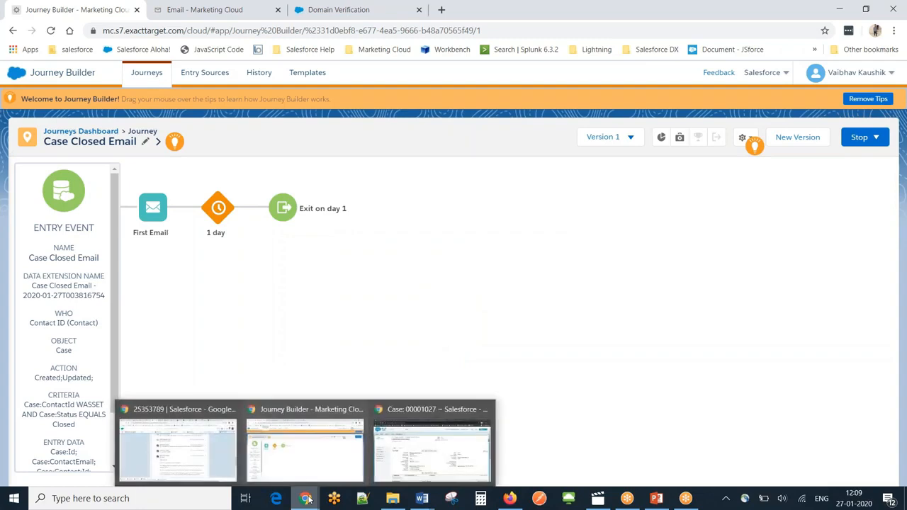
{"action": "left_click", "coordinate": [428, 450]}
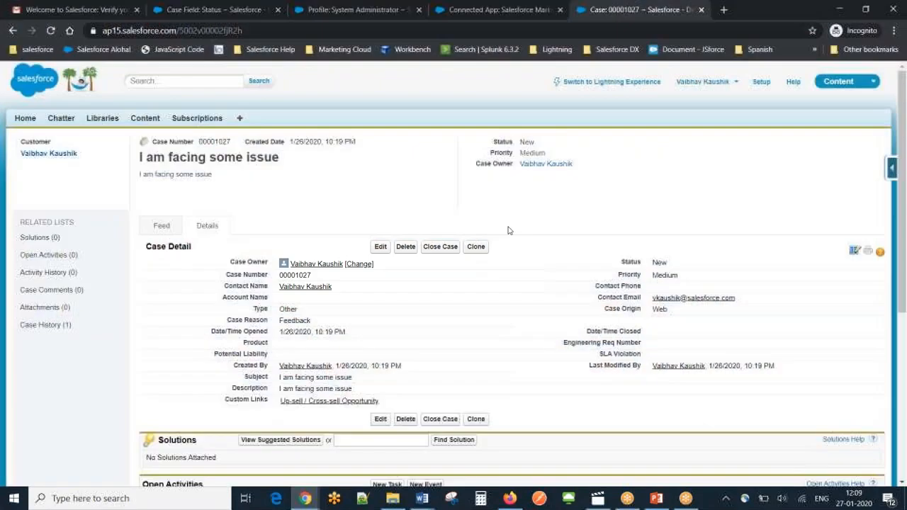
{"action": "left_click", "coordinate": [441, 247]}
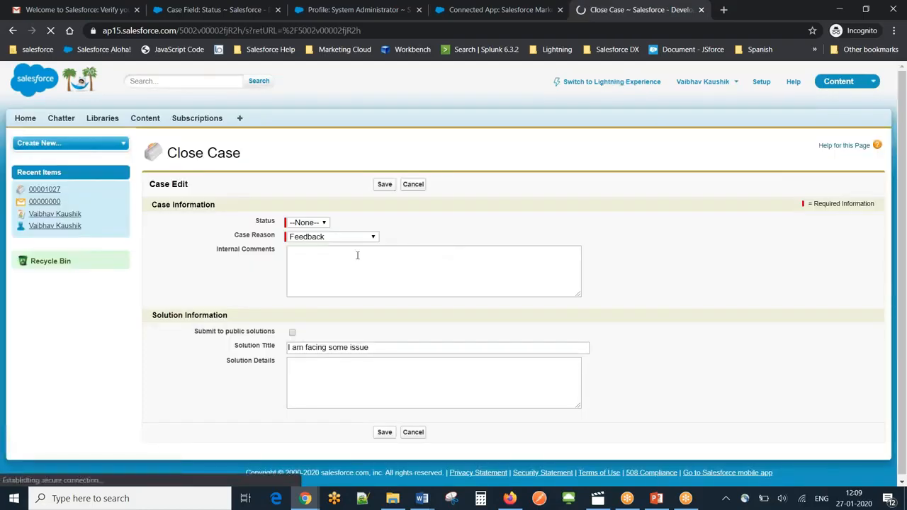
{"action": "left_click", "coordinate": [356, 257]}
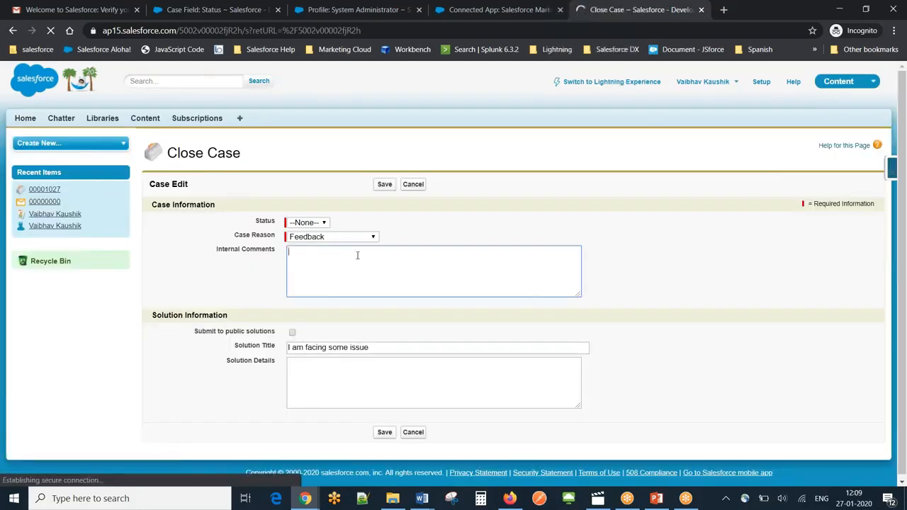
{"action": "left_click", "coordinate": [324, 226]}
{"action": "left_click", "coordinate": [303, 256]}
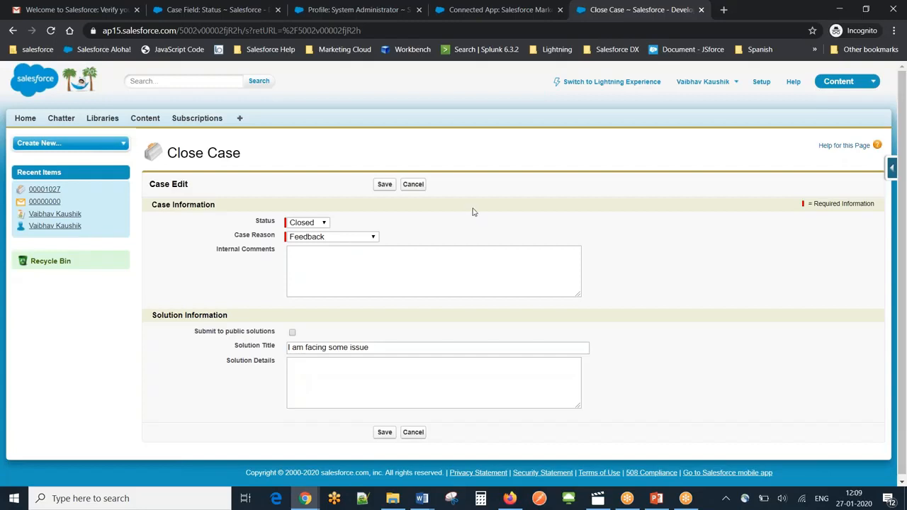
{"action": "left_click", "coordinate": [384, 186]}
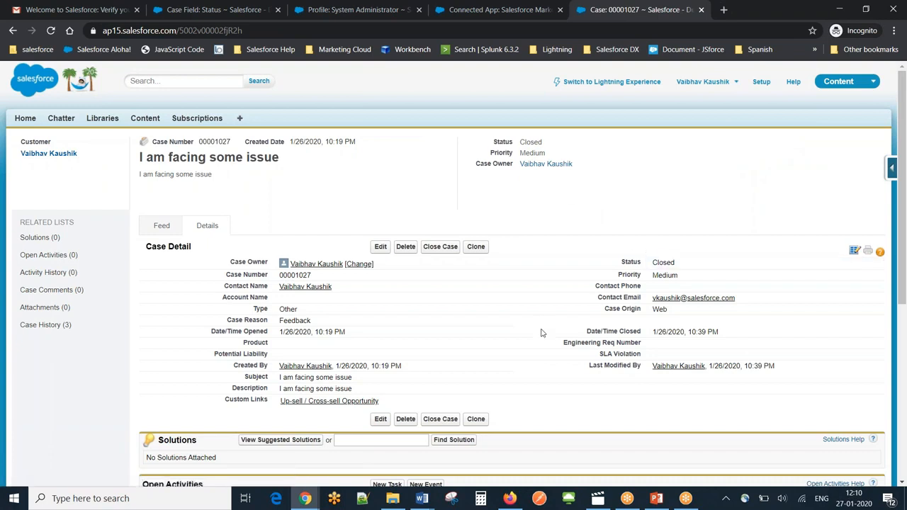
Return to Journey Builder, reload the Journeys Dashboard, and examine the contact counts in the running Case Closed Email journey
{"action": "mouse_move", "coordinate": [306, 499]}
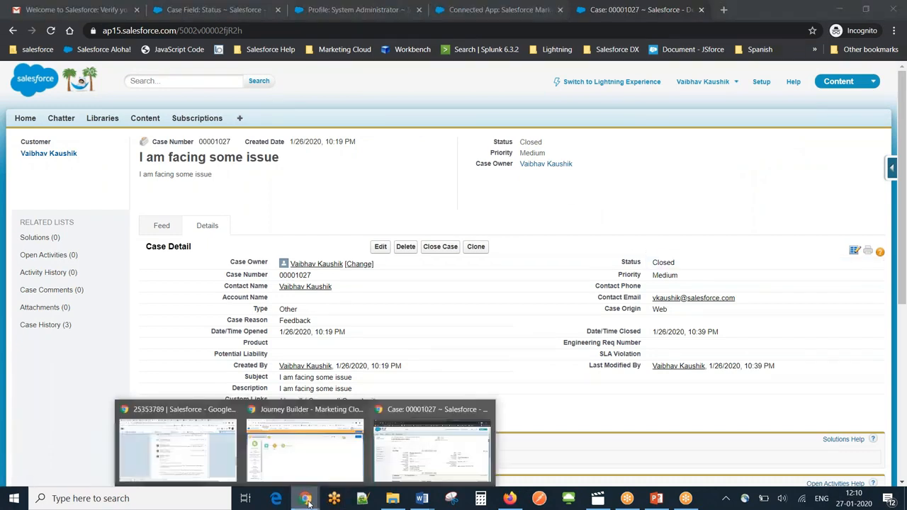
{"action": "left_click", "coordinate": [314, 463]}
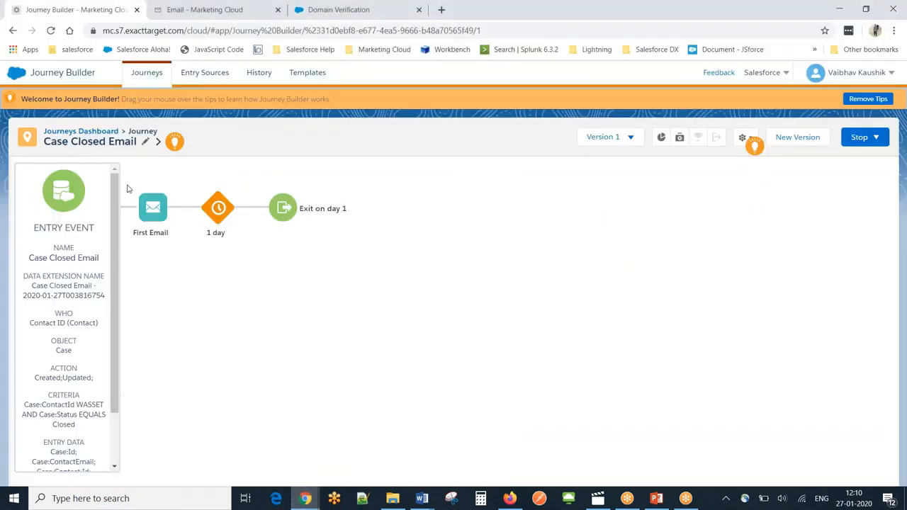
{"action": "left_click", "coordinate": [81, 134]}
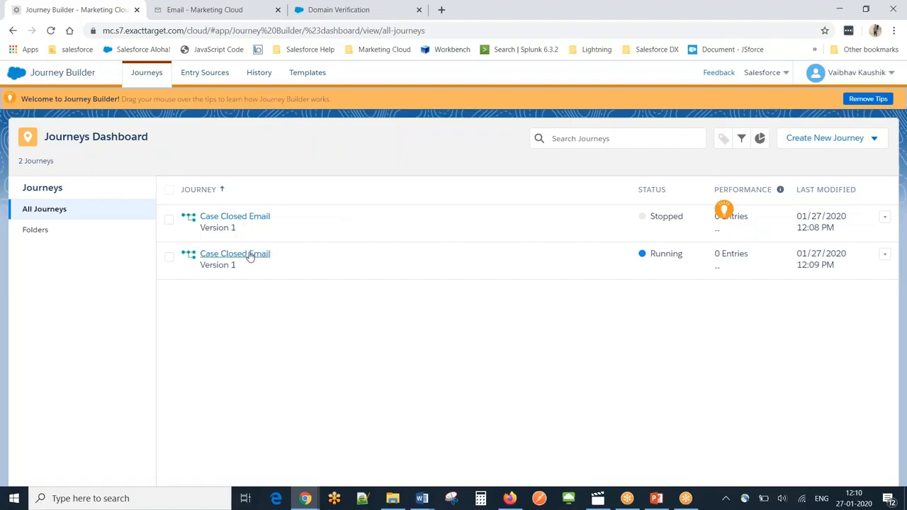
{"action": "left_click", "coordinate": [51, 31]}
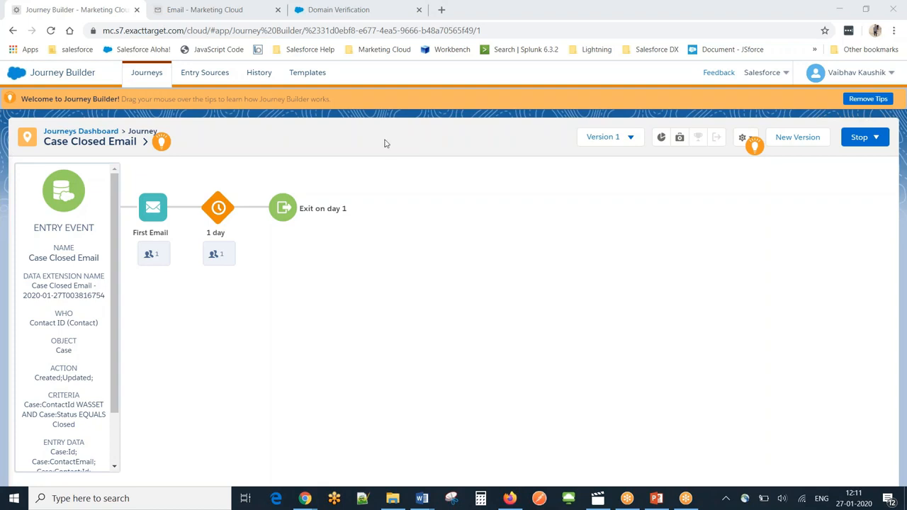
{"action": "mouse_move", "coordinate": [209, 263]}
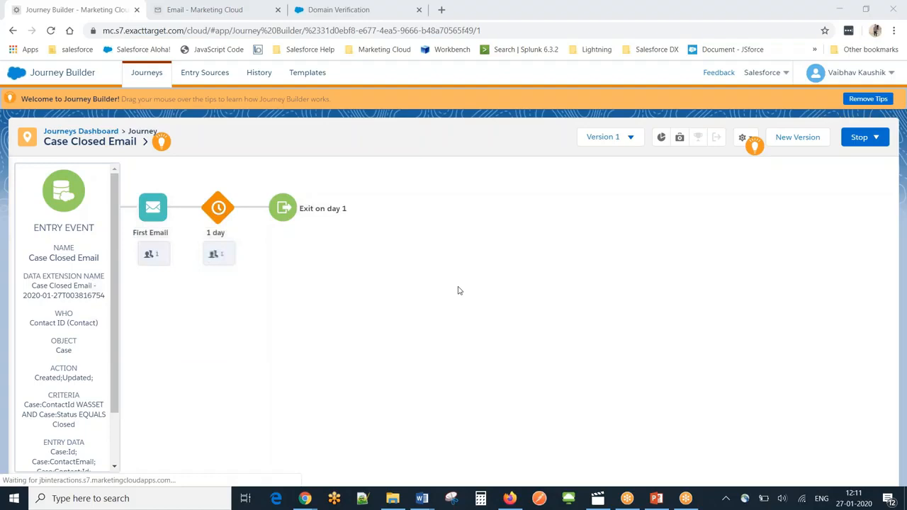
Switch to the Gmail inbox to check for the email sent by the journey
{"action": "mouse_move", "coordinate": [306, 501]}
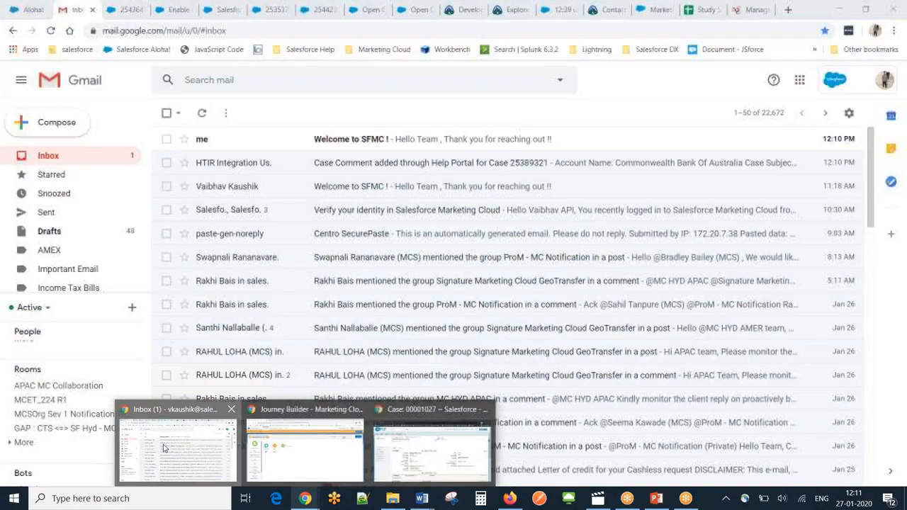
{"action": "left_click", "coordinate": [163, 448]}
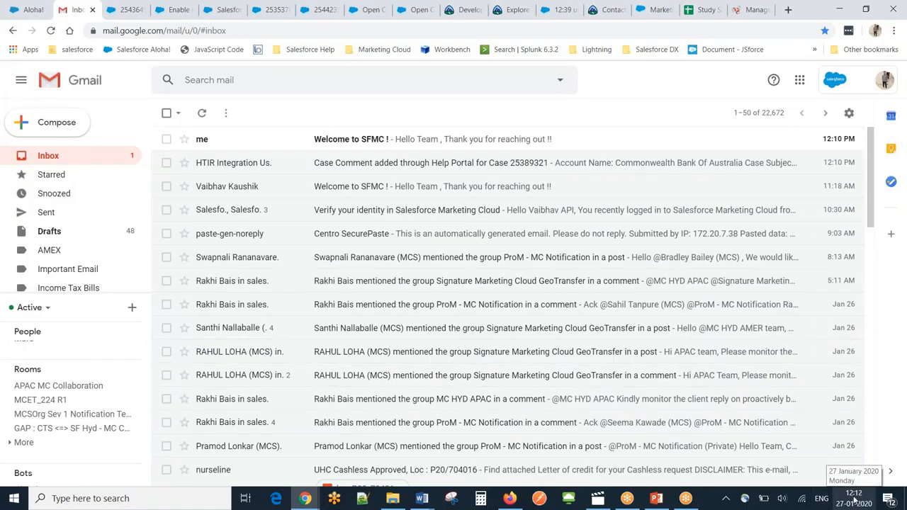
Open the newest Welcome to SFMC ! email, and return to Journey Builder to review the contact counts in the Case Closed Email journey
{"action": "left_click", "coordinate": [451, 147]}
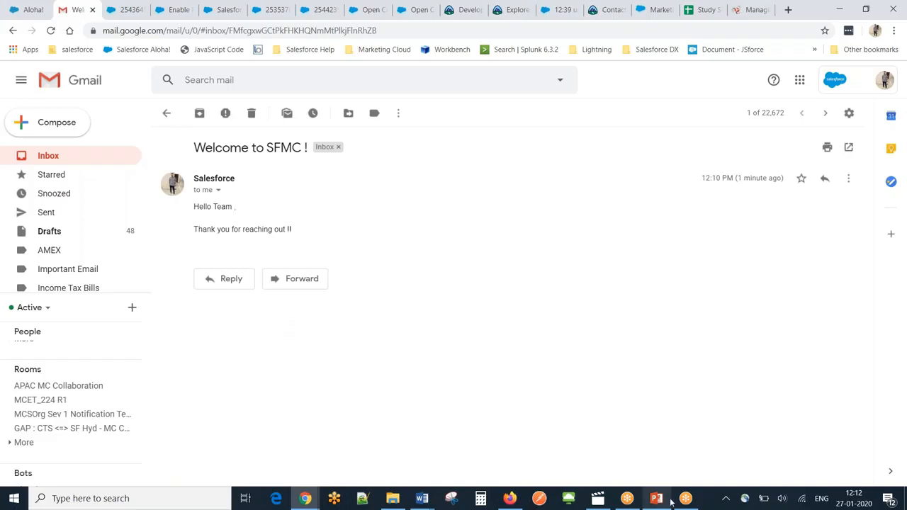
{"action": "mouse_move", "coordinate": [306, 499]}
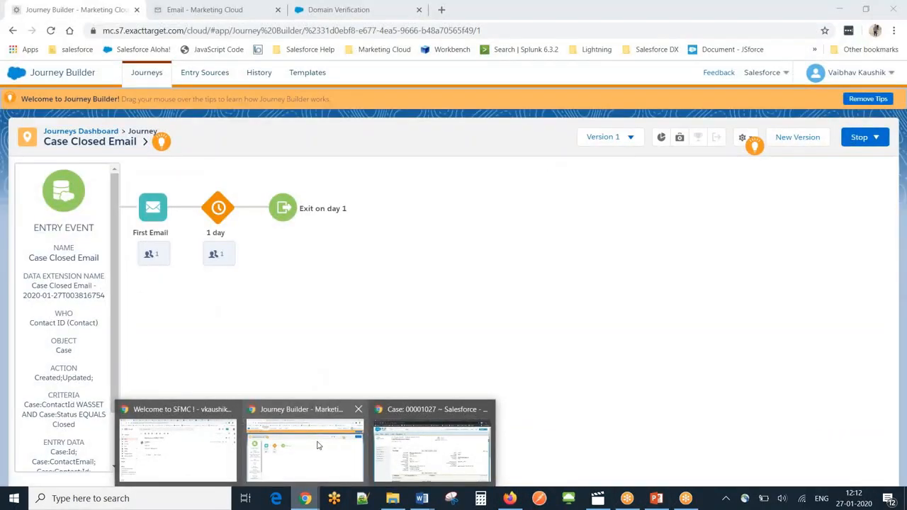
{"action": "left_click", "coordinate": [318, 444]}
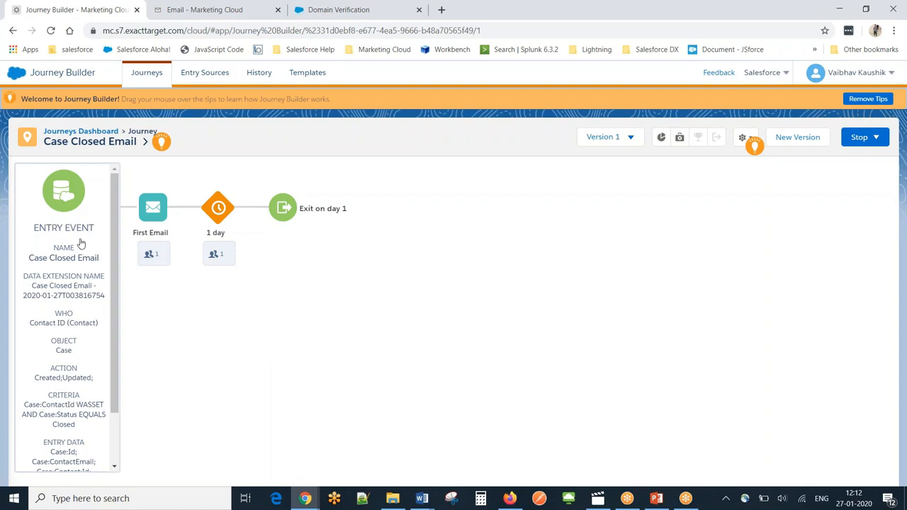
{"action": "mouse_move", "coordinate": [148, 254]}
Switch to the MC Connect Demo presentation in PowerPoint and go through the slides from Salesforce Data Extensions to Email Sends
{"action": "left_click", "coordinate": [645, 453]}
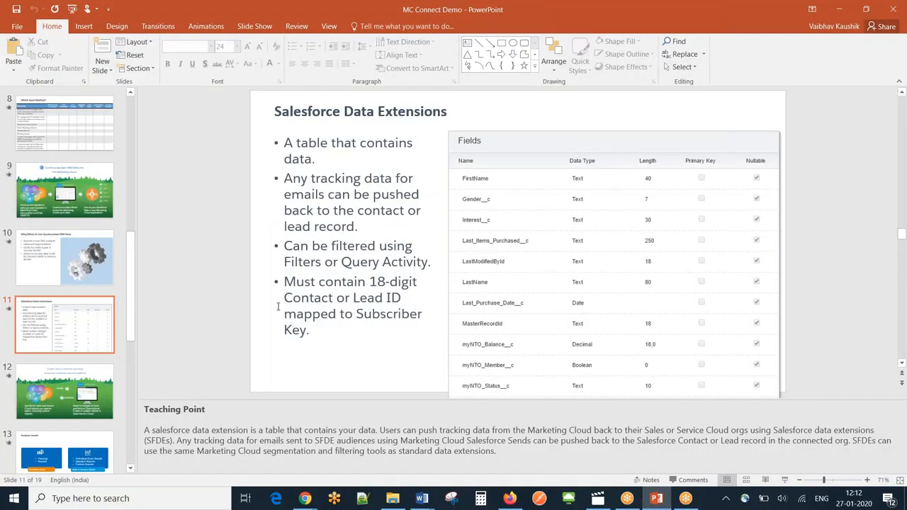
{"action": "scroll", "coordinate": [277, 306], "scroll_direction": "down", "scroll_amount": 1}
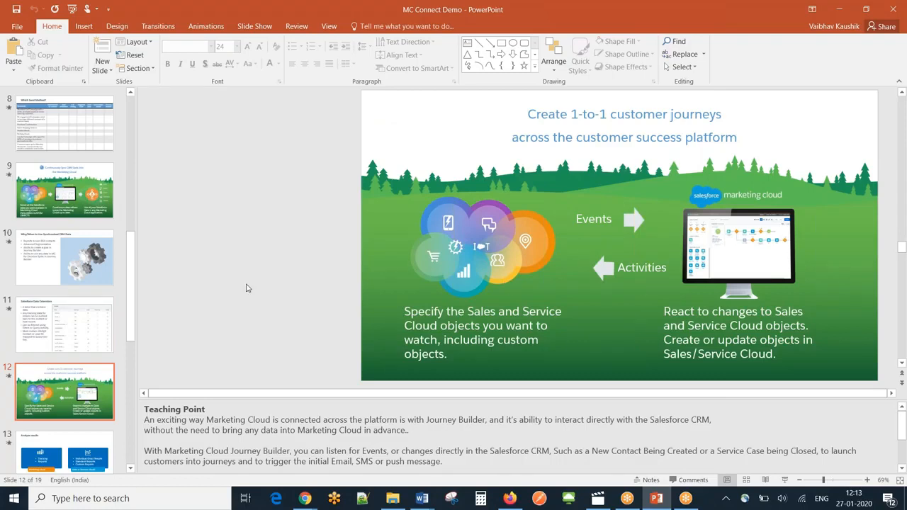
{"action": "scroll", "coordinate": [246, 288], "scroll_direction": "down", "scroll_amount": 1}
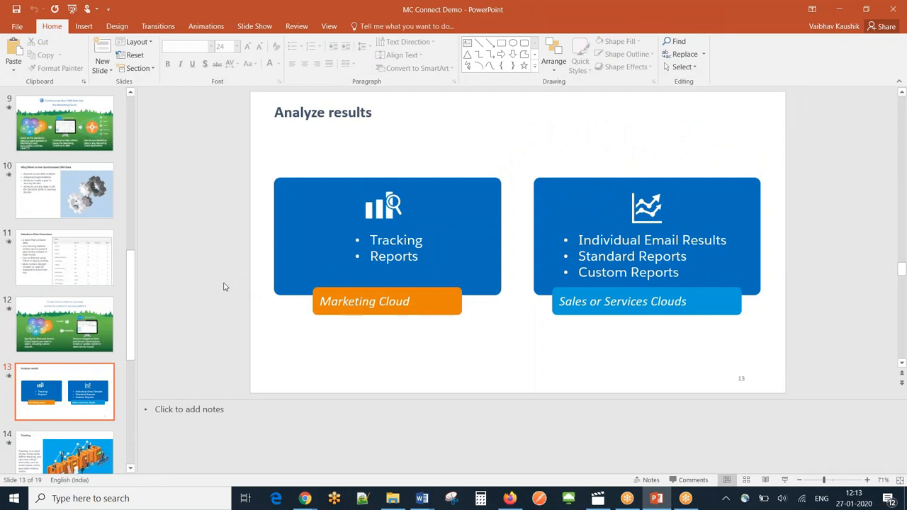
{"action": "scroll", "coordinate": [223, 286], "scroll_direction": "down", "scroll_amount": 1}
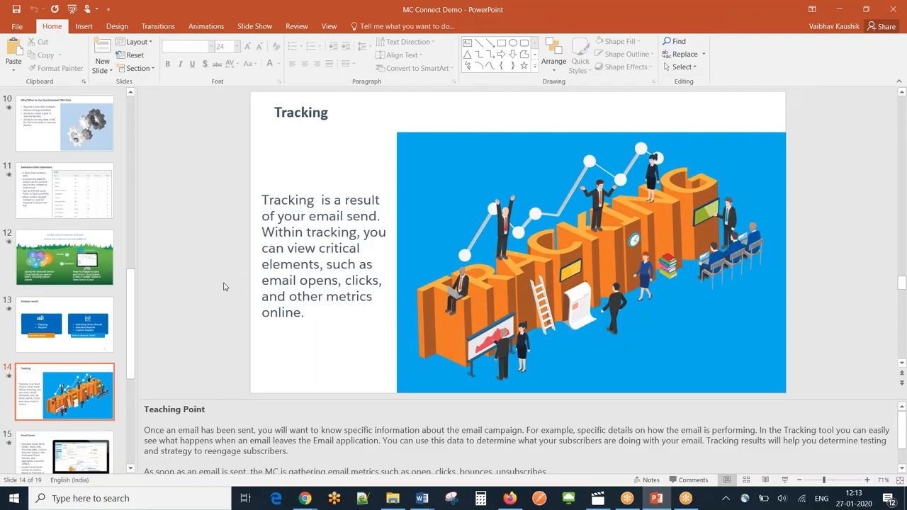
{"action": "scroll", "coordinate": [223, 286], "scroll_direction": "down", "scroll_amount": 1}
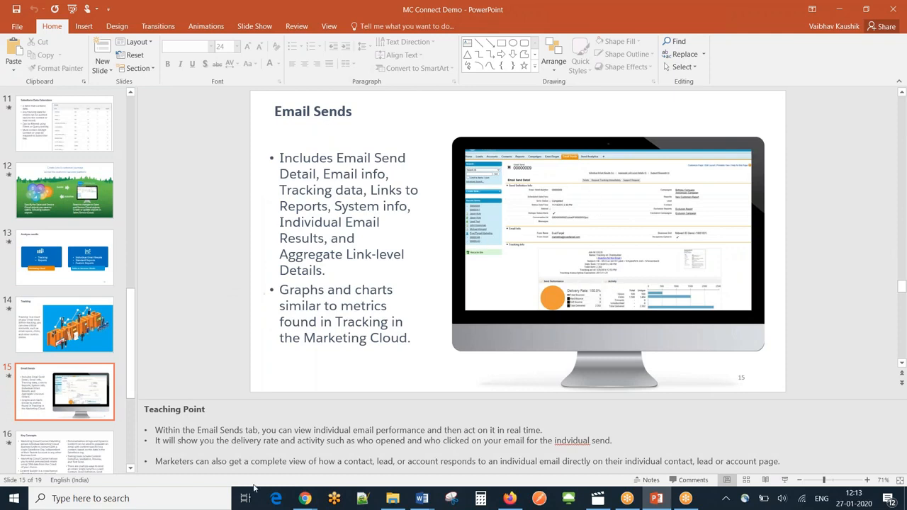
Switch to Salesforce and open the First Email send record from the Email Sends list
{"action": "left_click", "coordinate": [305, 498]}
{"action": "left_click", "coordinate": [408, 446]}
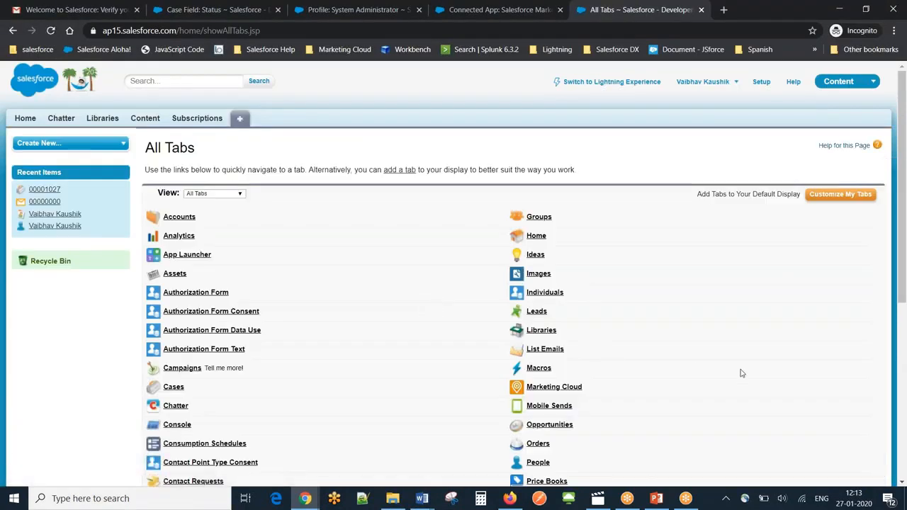
{"action": "left_click_drag", "start_coordinate": [902, 191], "coordinate": [899, 478]}
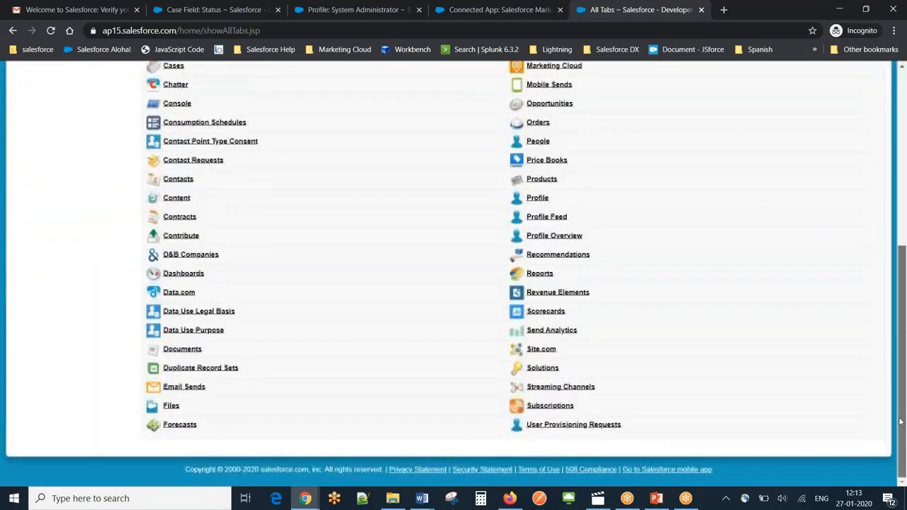
{"action": "left_click", "coordinate": [186, 387]}
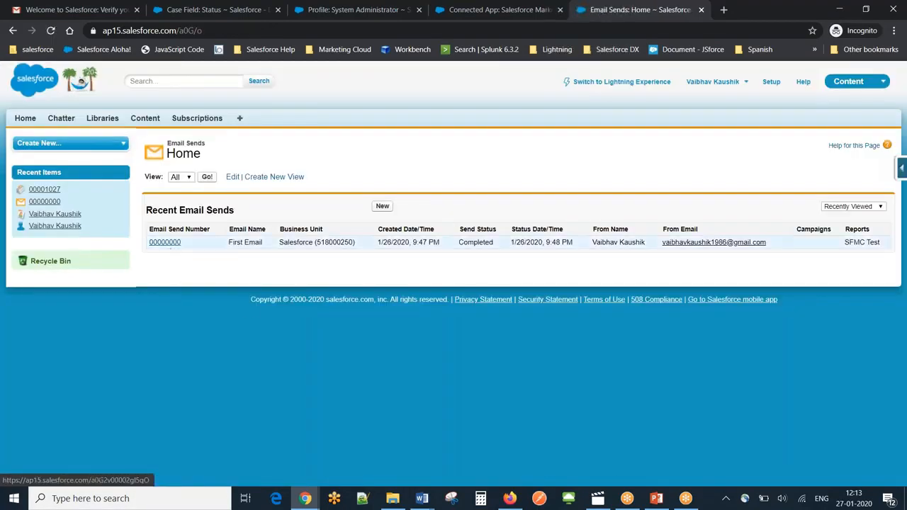
{"action": "left_click", "coordinate": [165, 242]}
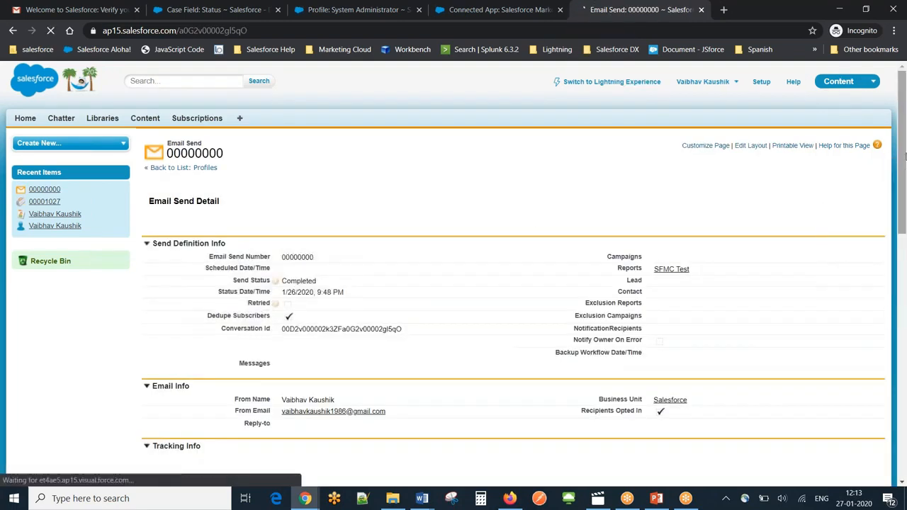
Examine the email send's tracking info, including send performance, open performance, activity and unengaged subscribers
{"action": "left_click_drag", "start_coordinate": [906, 184], "coordinate": [905, 292]}
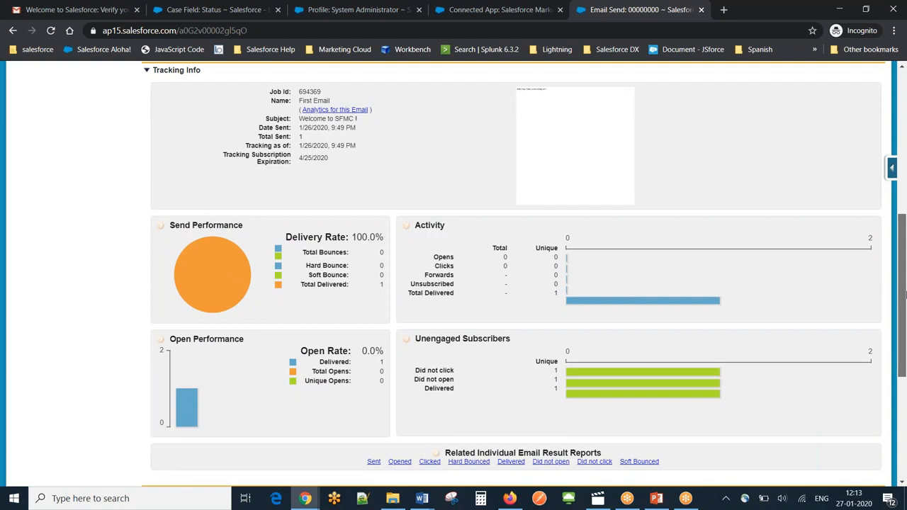
{"action": "left_click_drag", "start_coordinate": [905, 294], "coordinate": [904, 317]}
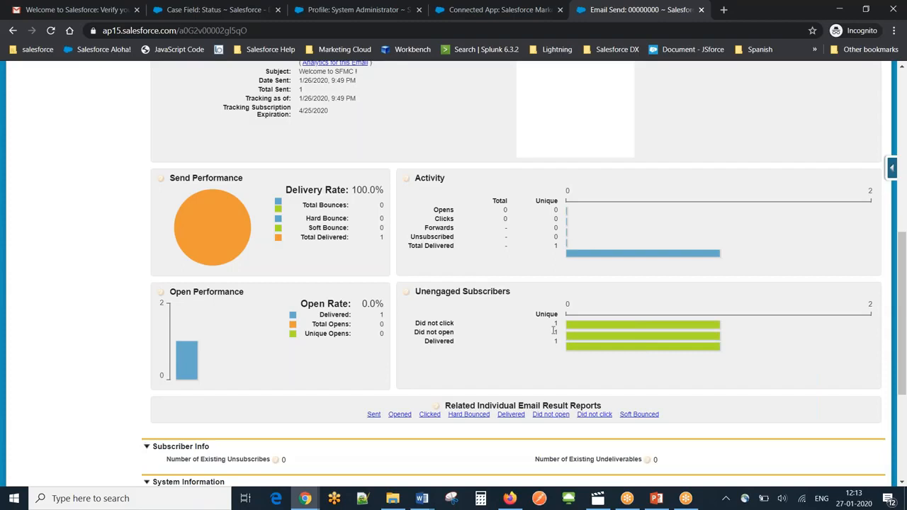
{"action": "mouse_move", "coordinate": [574, 342]}
{"action": "left_click_drag", "start_coordinate": [903, 276], "coordinate": [903, 245]}
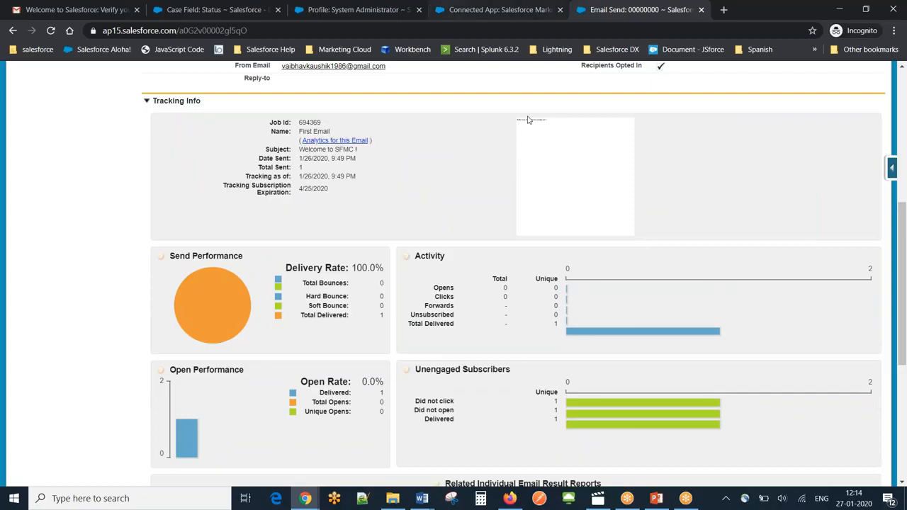
{"action": "scroll", "coordinate": [900, 83], "scroll_direction": "up", "scroll_amount": 5}
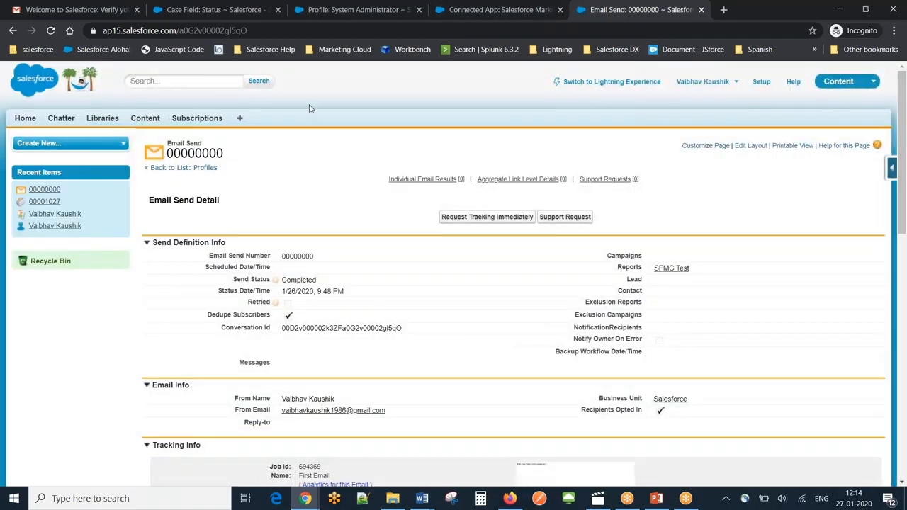
Open the recently viewed contact record and examine its Email Sends, Individual Email Results and Cases related lists
{"action": "left_click", "coordinate": [240, 119]}
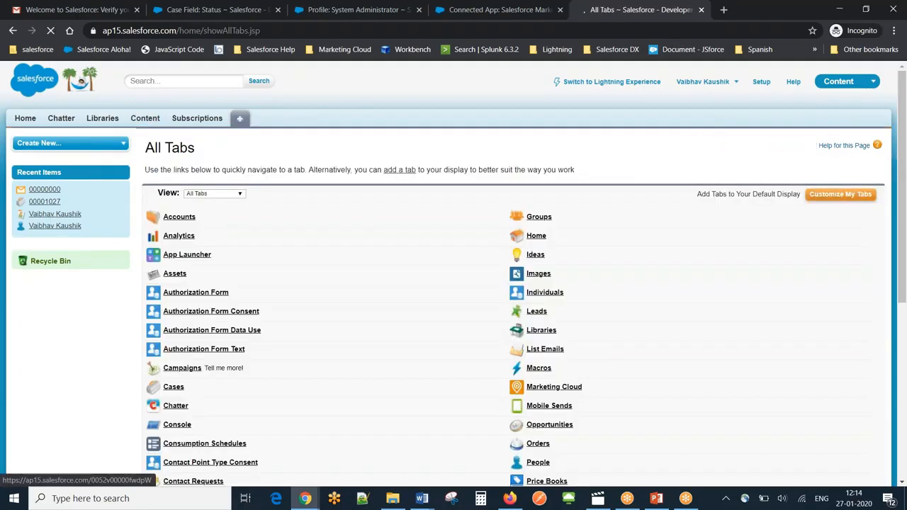
{"action": "left_click", "coordinate": [55, 214]}
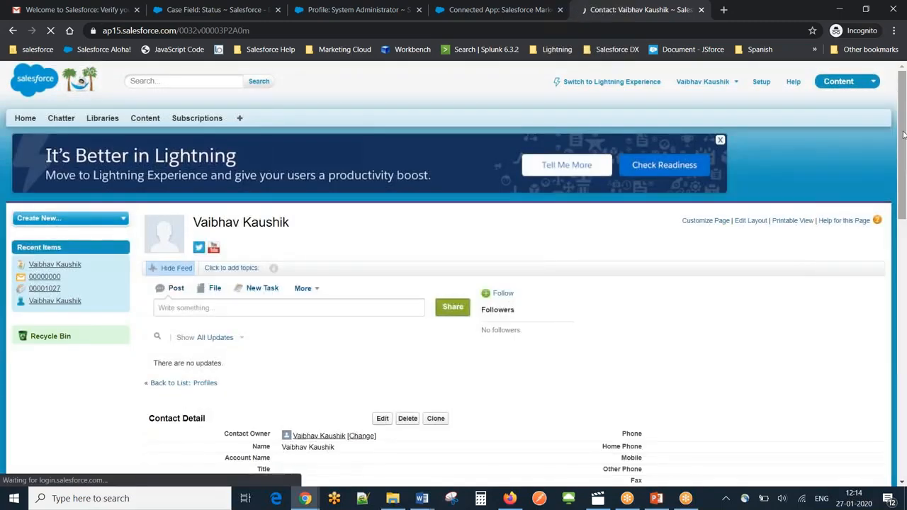
{"action": "left_click_drag", "start_coordinate": [903, 134], "coordinate": [905, 310]}
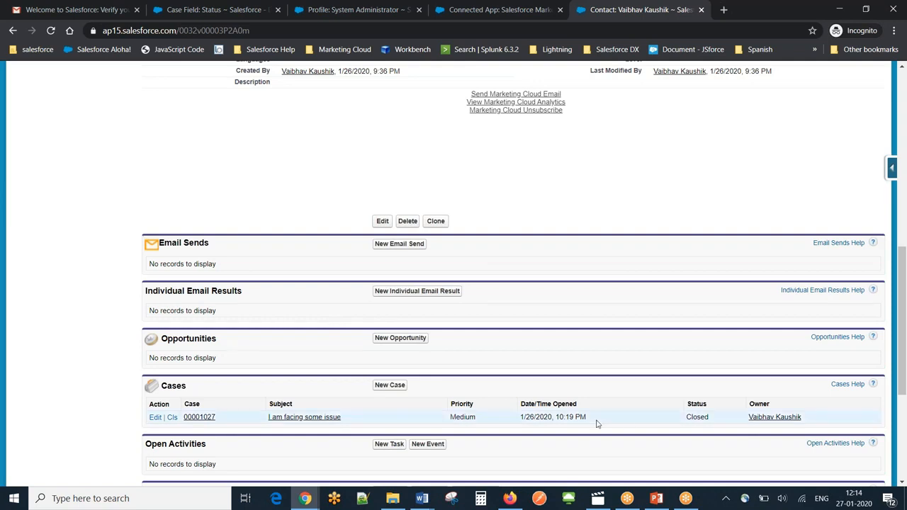
Switch back to the MC Connect Demo presentation in PowerPoint and continue from the Email Sends slide
{"action": "left_click", "coordinate": [656, 498]}
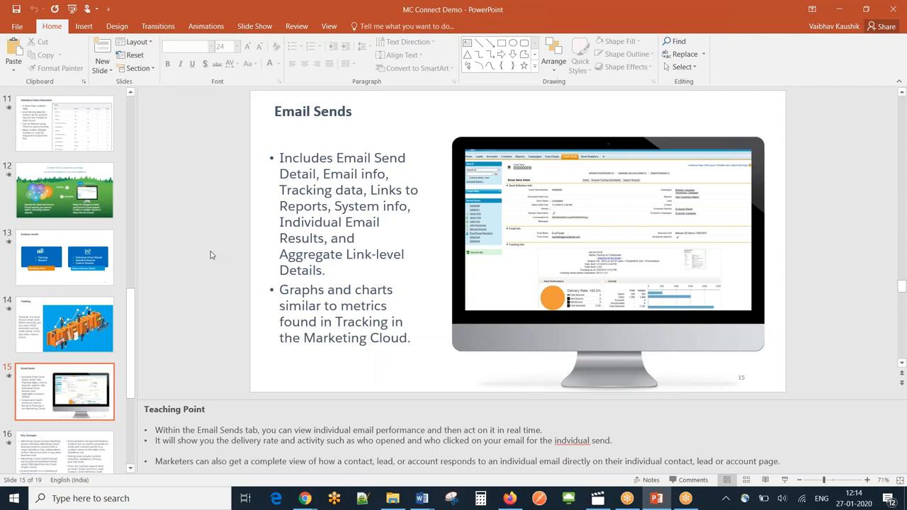
{"action": "scroll", "coordinate": [210, 255], "scroll_direction": "down", "scroll_amount": 1}
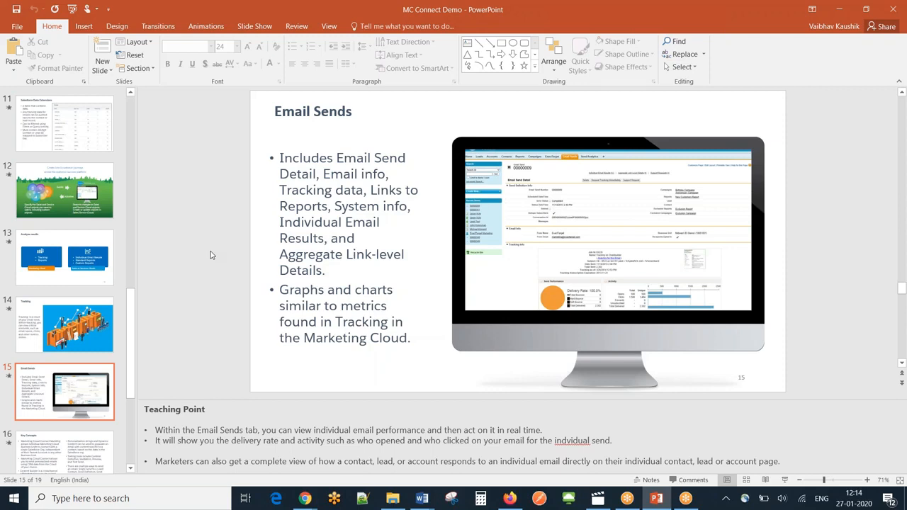